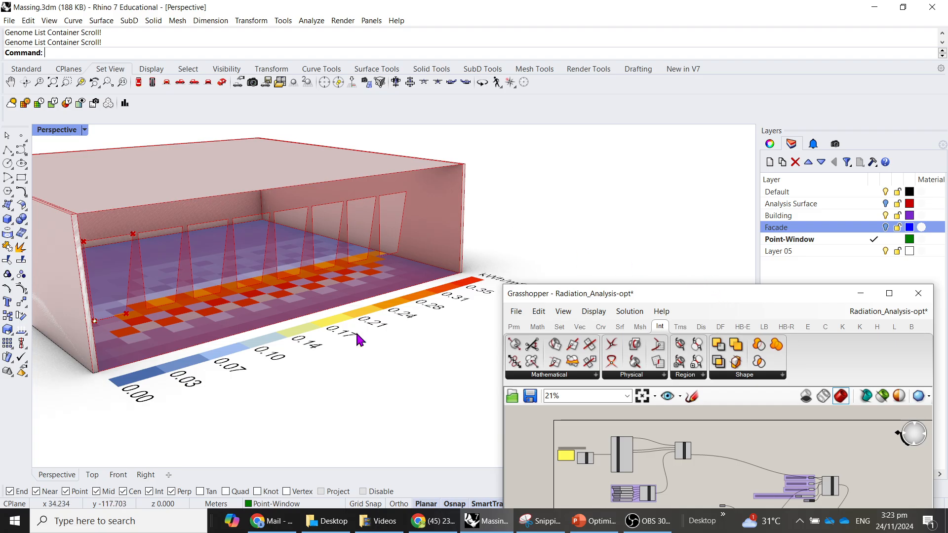
Make the Facade layer visible on the building model and reposition the Grasshopper window to expose more of its canvas
{"action": "right_click_drag", "start_coordinate": [360, 331], "coordinate": [413, 340]}
{"action": "scroll", "coordinate": [416, 346], "scroll_direction": "down", "scroll_amount": 5}
{"action": "scroll", "coordinate": [205, 282], "scroll_direction": "up", "scroll_amount": 8}
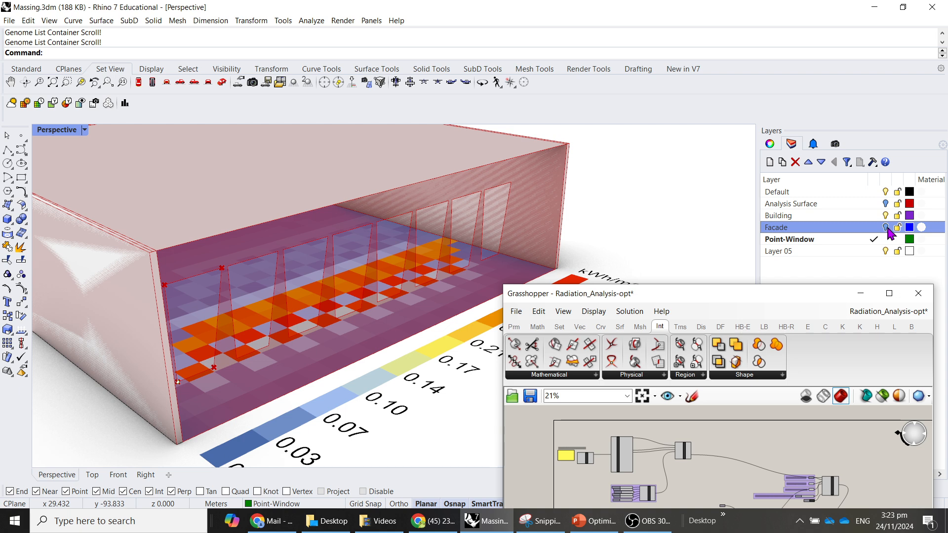
{"action": "left_click", "coordinate": [886, 227]}
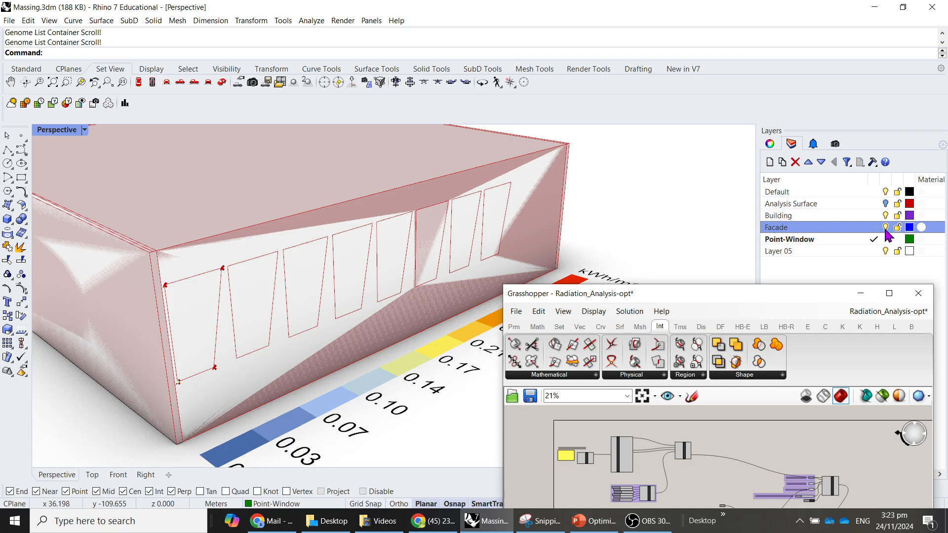
{"action": "left_click", "coordinate": [886, 228]}
{"action": "left_click", "coordinate": [886, 227]}
{"action": "left_click_drag", "start_coordinate": [698, 293], "coordinate": [714, 156]}
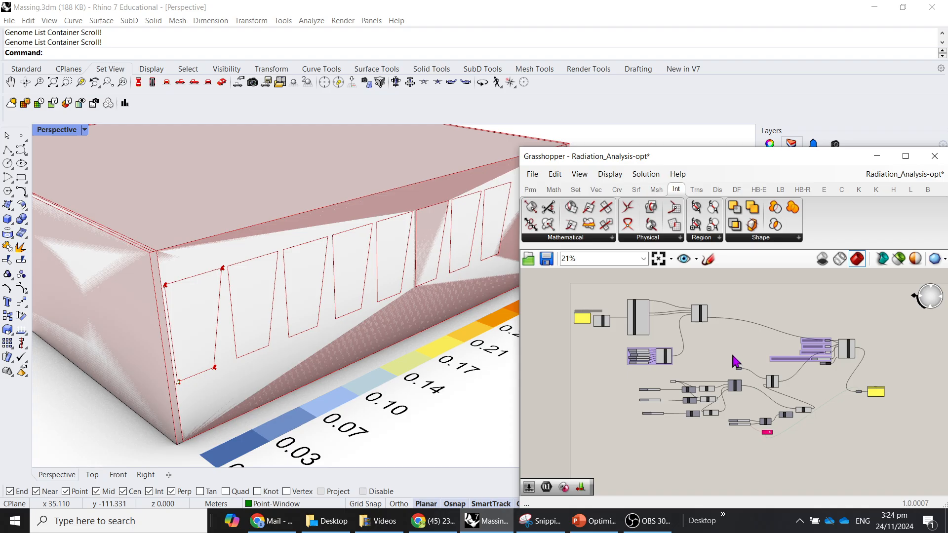
Examine the Analysis Period sliders and the geometry inputs feeding the IncidentRadiation component
{"action": "scroll", "coordinate": [659, 343], "scroll_direction": "up", "scroll_amount": 4}
{"action": "scroll", "coordinate": [628, 417], "scroll_direction": "up", "scroll_amount": 5}
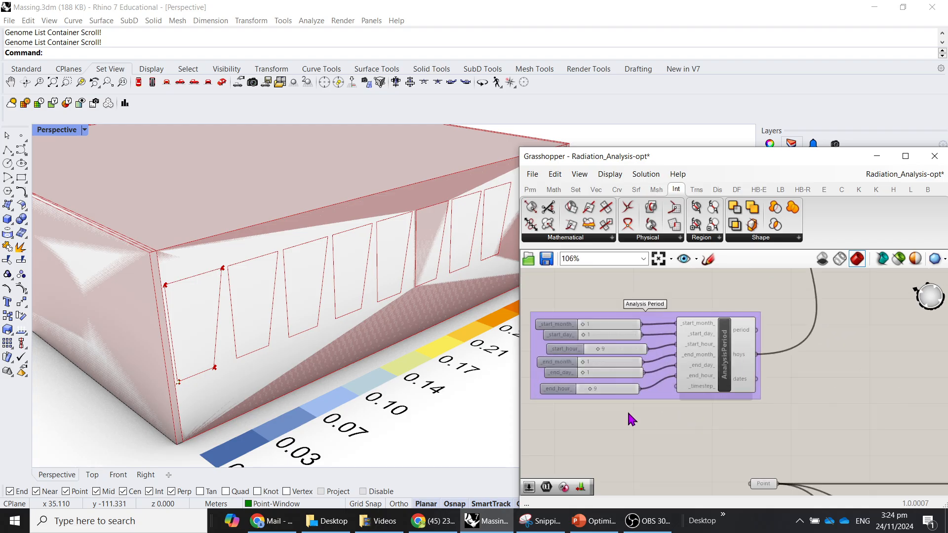
{"action": "scroll", "coordinate": [633, 415], "scroll_direction": "down", "scroll_amount": 5}
{"action": "right_click_drag", "start_coordinate": [621, 372], "coordinate": [552, 392]}
{"action": "right_click_drag", "start_coordinate": [783, 352], "coordinate": [662, 369]}
{"action": "scroll", "coordinate": [839, 364], "scroll_direction": "up", "scroll_amount": 5}
{"action": "scroll", "coordinate": [745, 346], "scroll_direction": "up", "scroll_amount": 2}
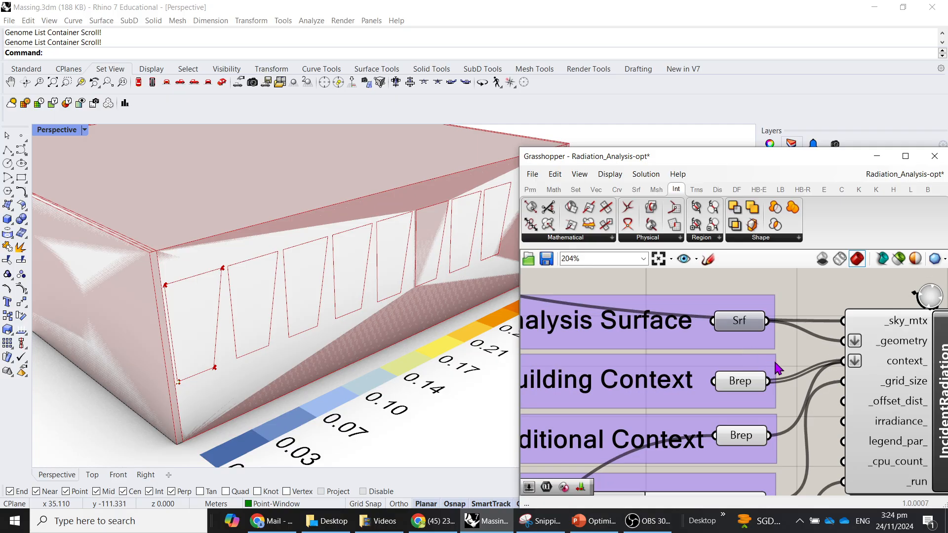
Select the Additional Context Brep parameter to highlight the facade it supplies, and inspect that facade in the Rhino viewport
{"action": "scroll", "coordinate": [776, 363], "scroll_direction": "down", "scroll_amount": 2}
{"action": "right_click_drag", "start_coordinate": [749, 381], "coordinate": [823, 356]}
{"action": "left_click", "coordinate": [823, 389]}
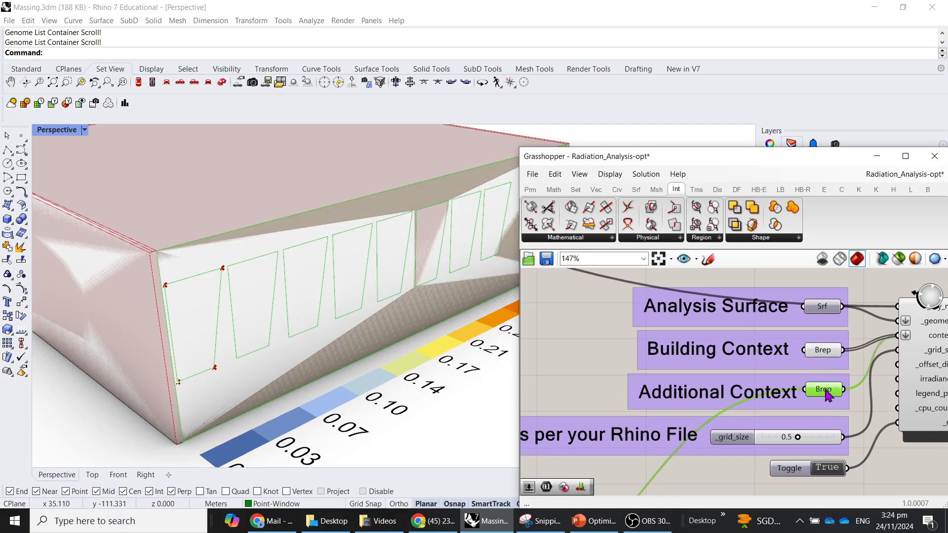
{"action": "scroll", "coordinate": [688, 349], "scroll_direction": "down", "scroll_amount": 4}
{"action": "right_click_drag", "start_coordinate": [661, 380], "coordinate": [731, 340]}
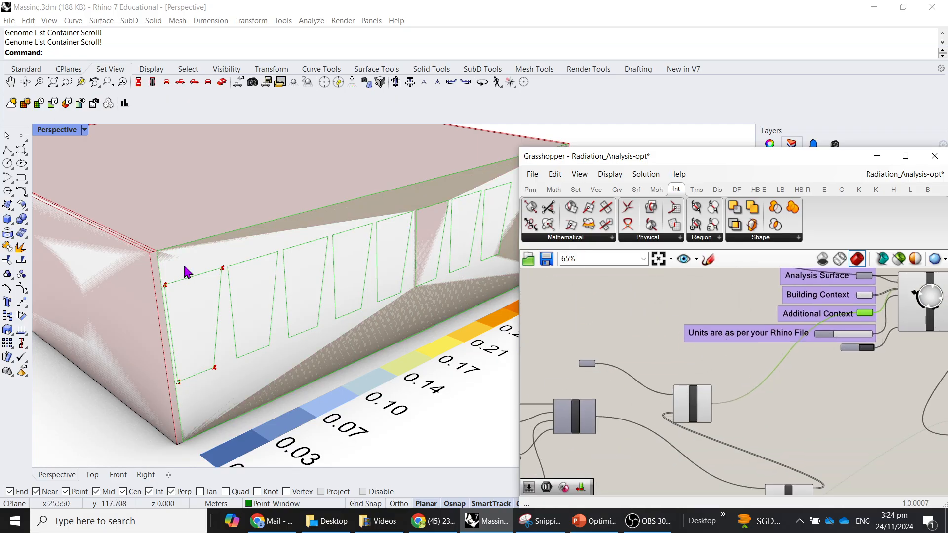
{"action": "right_click_drag", "start_coordinate": [330, 356], "coordinate": [301, 321]}
Inspect the Solid Difference component and select the Brep parameter that feeds its Breps A input
{"action": "scroll", "coordinate": [730, 353], "scroll_direction": "up", "scroll_amount": 2}
{"action": "scroll", "coordinate": [729, 390], "scroll_direction": "up", "scroll_amount": 2}
{"action": "scroll", "coordinate": [728, 387], "scroll_direction": "up", "scroll_amount": 3}
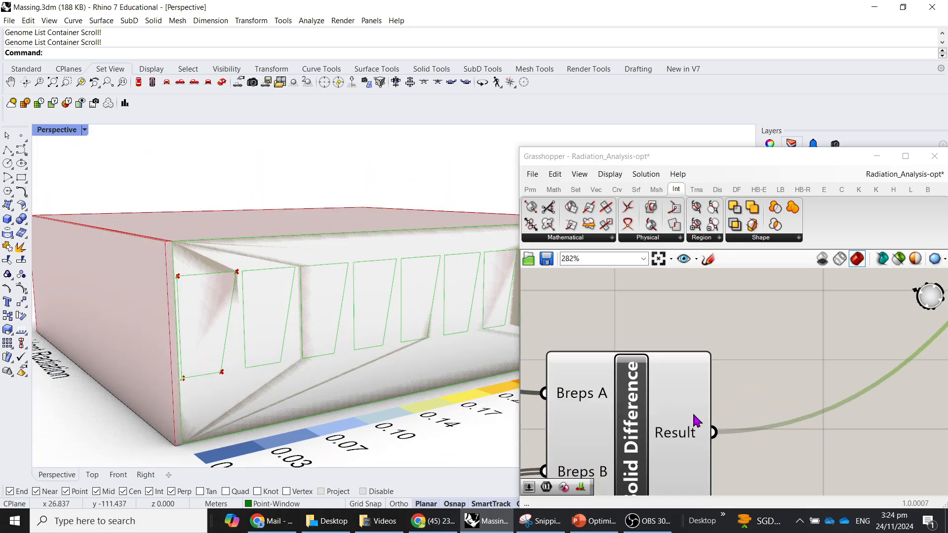
{"action": "left_click", "coordinate": [793, 375]}
{"action": "scroll", "coordinate": [672, 377], "scroll_direction": "down", "scroll_amount": 3}
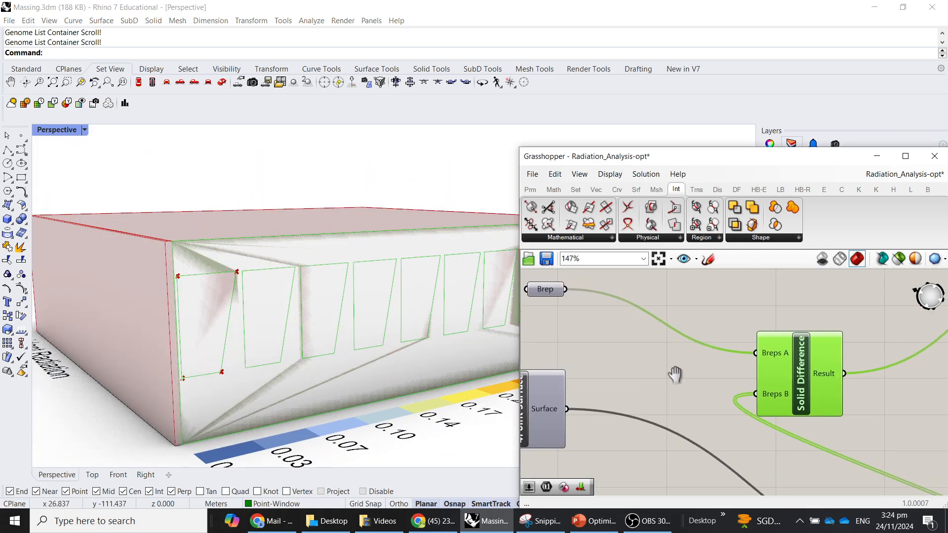
{"action": "left_click", "coordinate": [612, 307]}
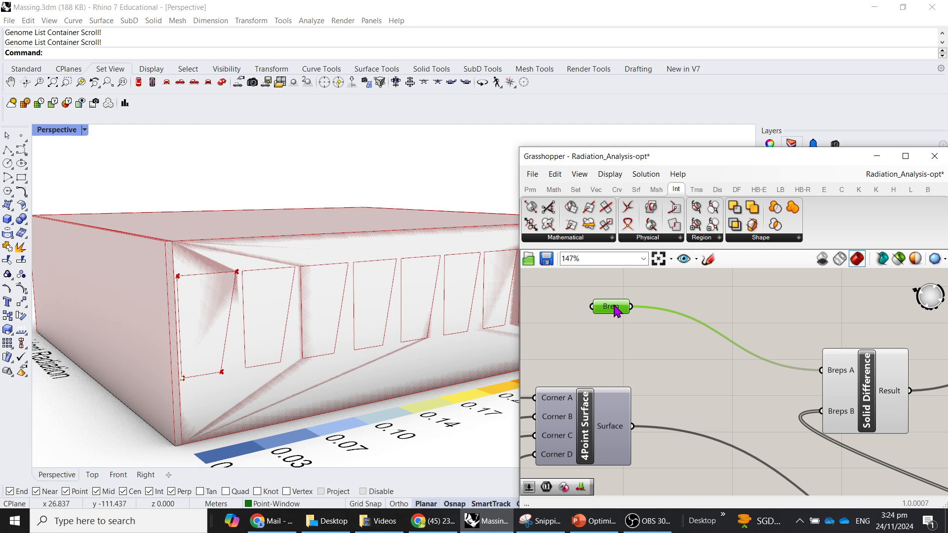
{"action": "left_click", "coordinate": [623, 329]}
{"action": "left_click", "coordinate": [611, 310]}
Select the Move component fed by Unit Y to highlight its window surfaces, inspect them on the facade, and clear the selection
{"action": "scroll", "coordinate": [815, 379], "scroll_direction": "down", "scroll_amount": 2}
{"action": "right_click_drag", "start_coordinate": [754, 413], "coordinate": [709, 340]}
{"action": "scroll", "coordinate": [711, 340], "scroll_direction": "down", "scroll_amount": 2}
{"action": "right_click_drag", "start_coordinate": [796, 424], "coordinate": [758, 376]}
{"action": "scroll", "coordinate": [828, 389], "scroll_direction": "up", "scroll_amount": 1}
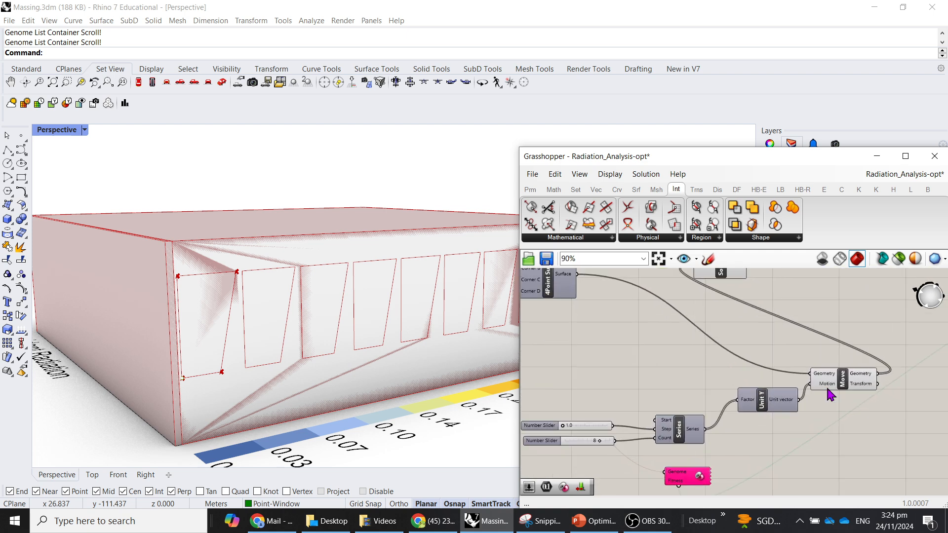
{"action": "left_click", "coordinate": [846, 384]}
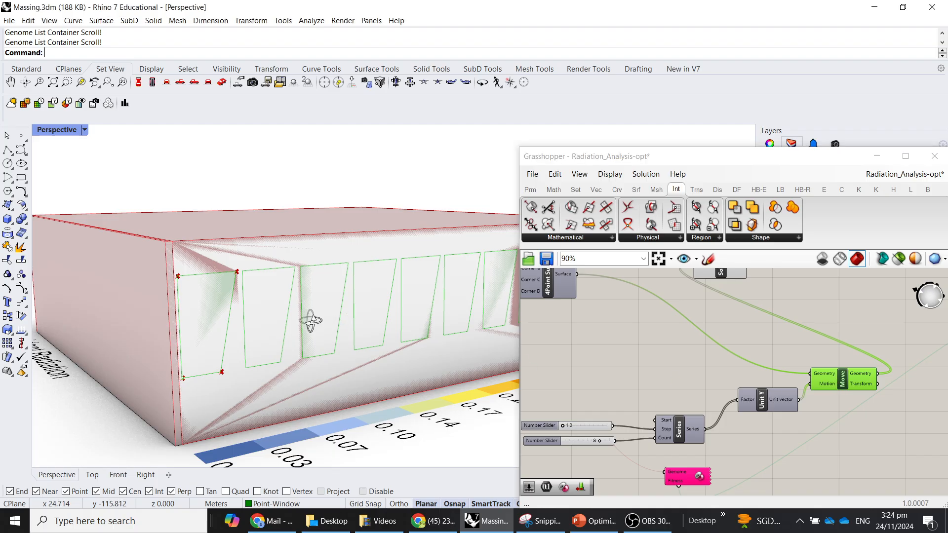
{"action": "right_click_drag", "start_coordinate": [313, 319], "coordinate": [258, 289]}
{"action": "scroll", "coordinate": [257, 288], "scroll_direction": "up", "scroll_amount": 2}
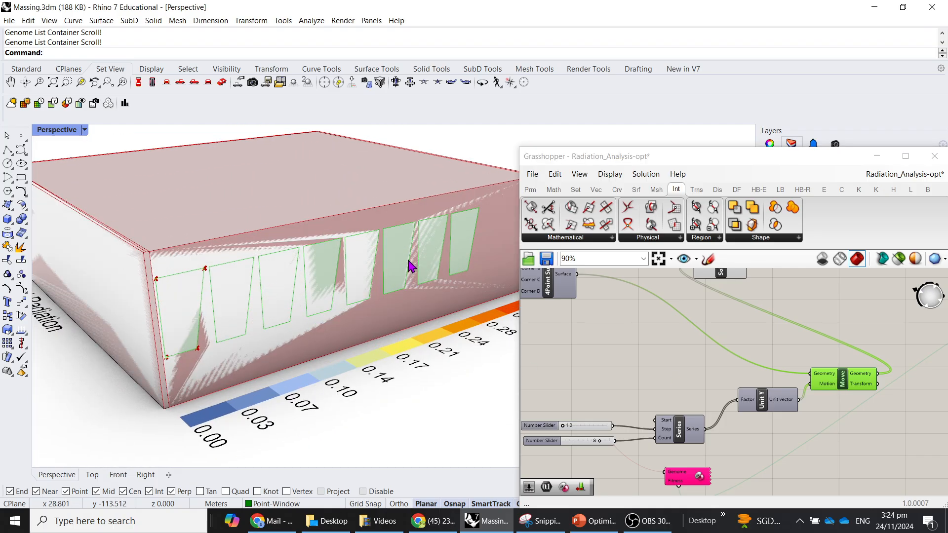
{"action": "left_click", "coordinate": [804, 447]}
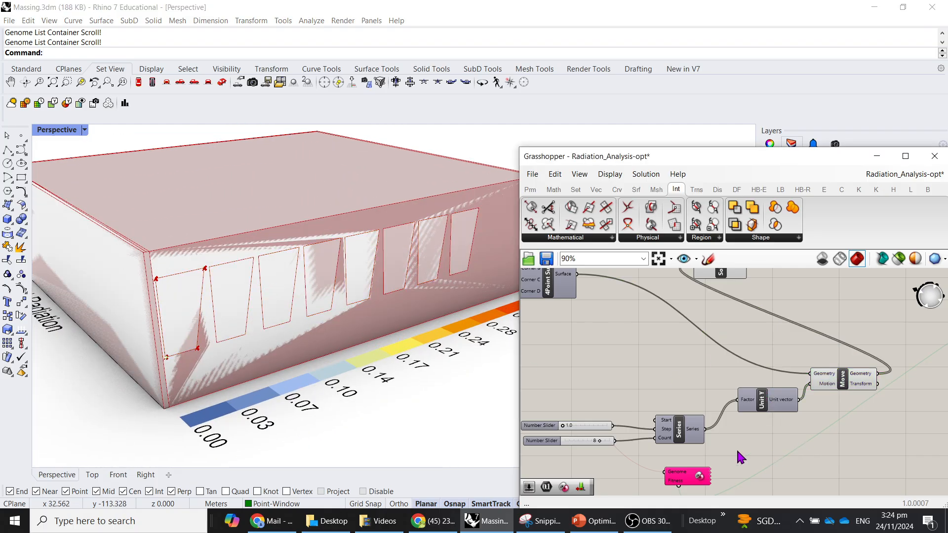
Select the number slider driving the Series count and compare it with the row of windows on the facade
{"action": "right_click_drag", "start_coordinate": [736, 449], "coordinate": [759, 372]}
{"action": "scroll", "coordinate": [647, 396], "scroll_direction": "up", "scroll_amount": 6}
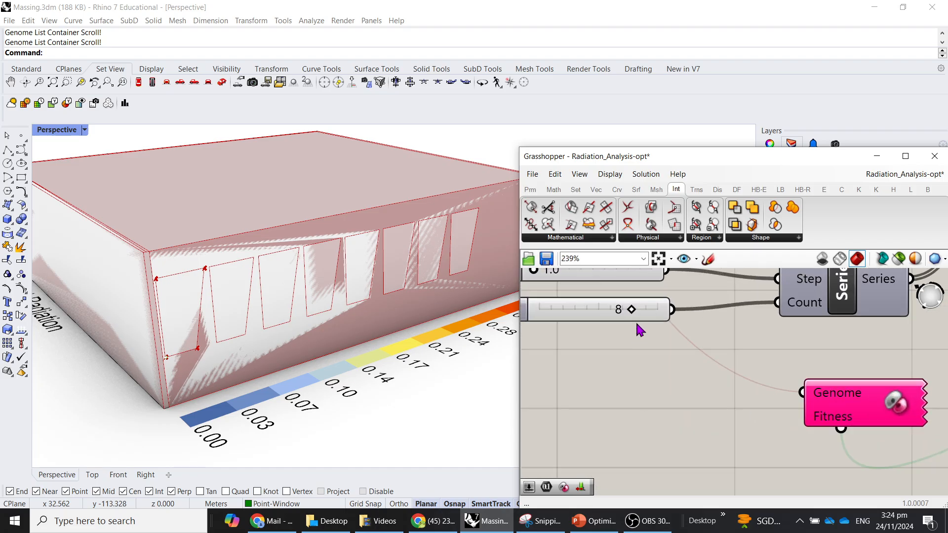
{"action": "left_click", "coordinate": [652, 312]}
{"action": "right_click_drag", "start_coordinate": [652, 316], "coordinate": [723, 361]}
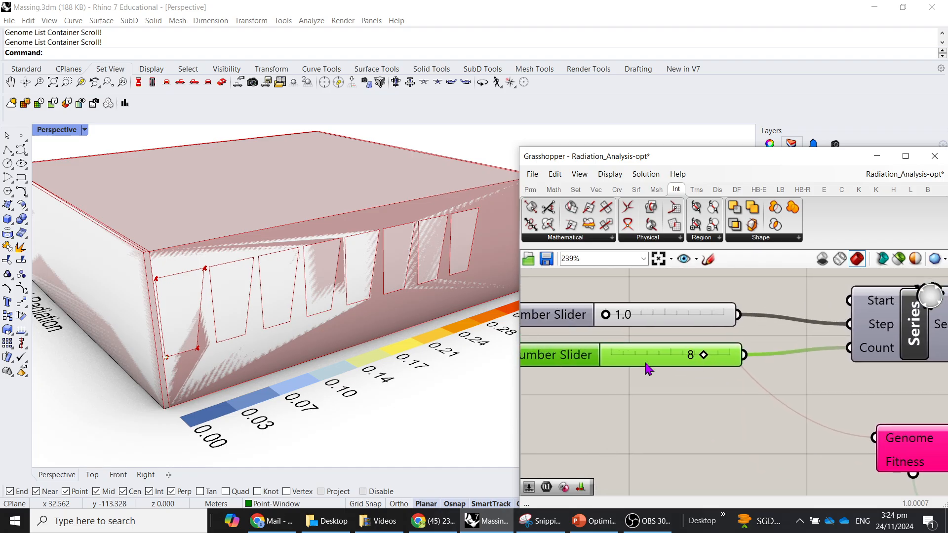
{"action": "scroll", "coordinate": [296, 297], "scroll_direction": "down", "scroll_amount": 3}
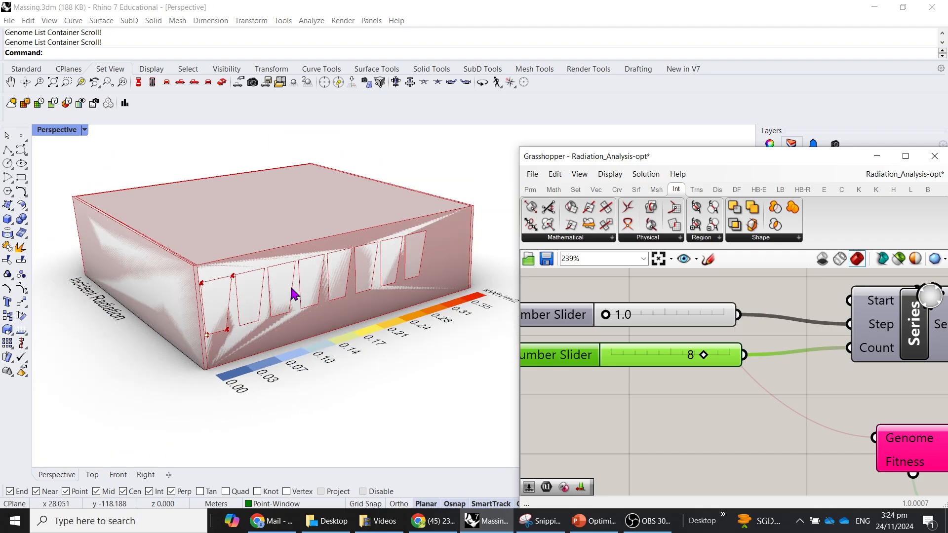
Trace the Galapagos fitness link to the Number parameter and its panel, and back to IncidentRadiation's total output
{"action": "right_click_drag", "start_coordinate": [762, 273], "coordinate": [595, 365]}
{"action": "scroll", "coordinate": [687, 391], "scroll_direction": "down", "scroll_amount": 5}
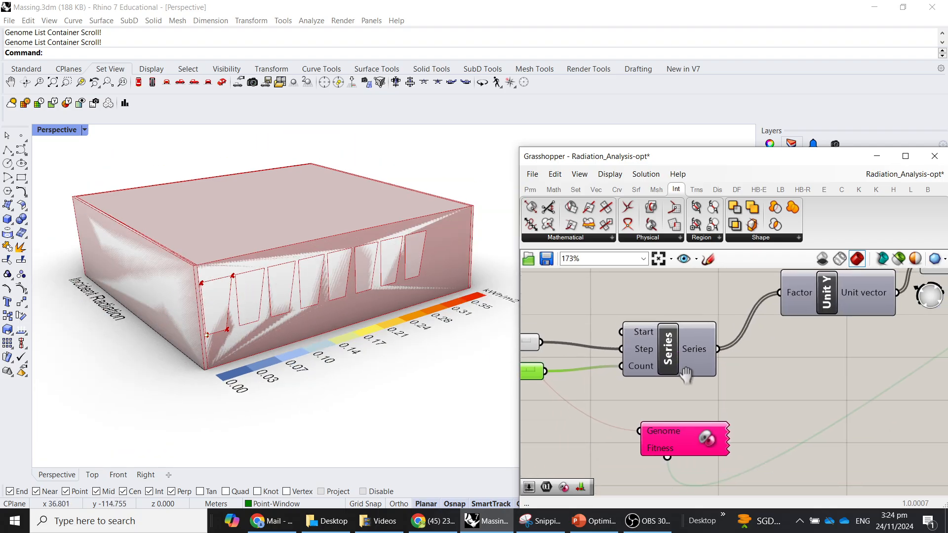
{"action": "right_click_drag", "start_coordinate": [677, 388], "coordinate": [616, 471]}
{"action": "right_click_drag", "start_coordinate": [891, 341], "coordinate": [752, 381]}
{"action": "scroll", "coordinate": [773, 387], "scroll_direction": "up", "scroll_amount": 4}
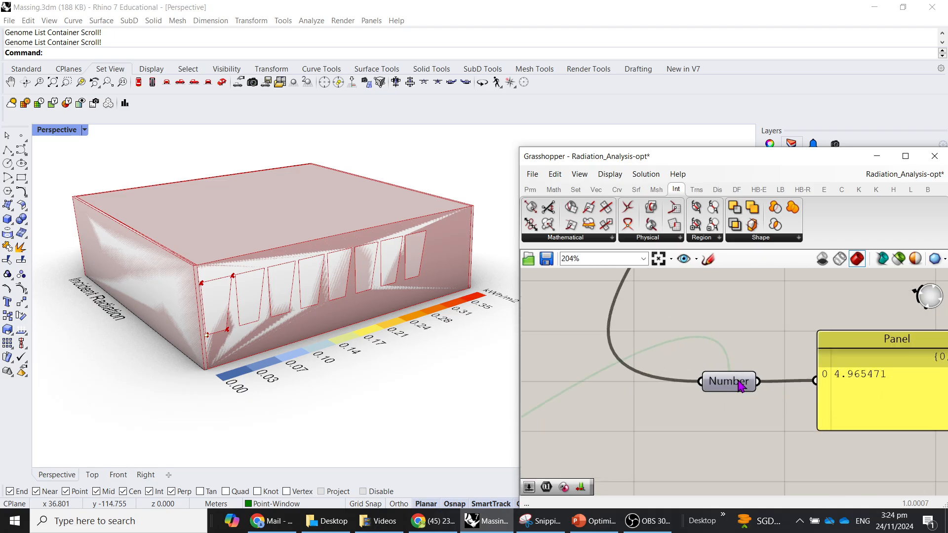
{"action": "scroll", "coordinate": [741, 385], "scroll_direction": "down", "scroll_amount": 5}
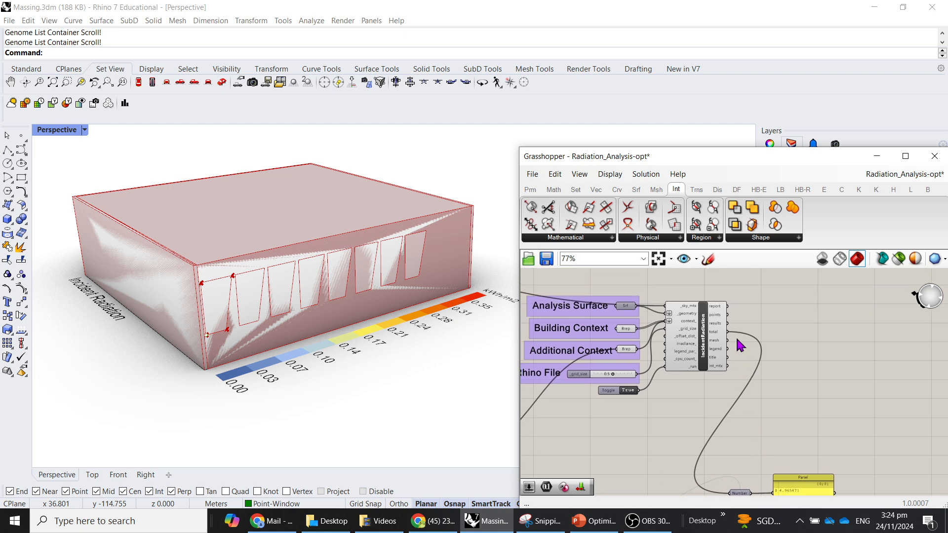
{"action": "scroll", "coordinate": [740, 346], "scroll_direction": "up", "scroll_amount": 5}
{"action": "scroll", "coordinate": [705, 386], "scroll_direction": "down", "scroll_amount": 8}
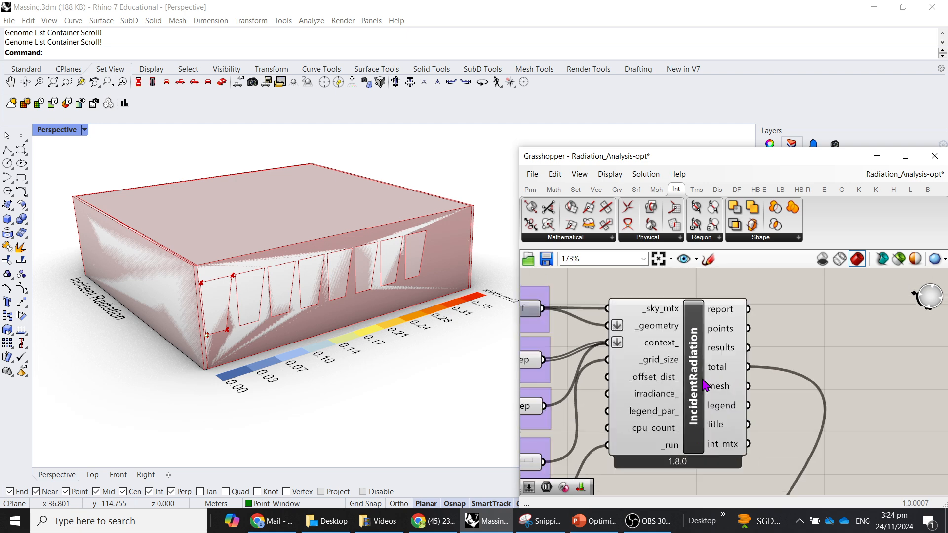
Review the Galapagos genome link to the Series count slider alongside the facade windows in the viewport
{"action": "right_click_drag", "start_coordinate": [663, 429], "coordinate": [743, 327]}
{"action": "right_click_drag", "start_coordinate": [660, 441], "coordinate": [742, 377]}
{"action": "scroll", "coordinate": [743, 387], "scroll_direction": "up", "scroll_amount": 5}
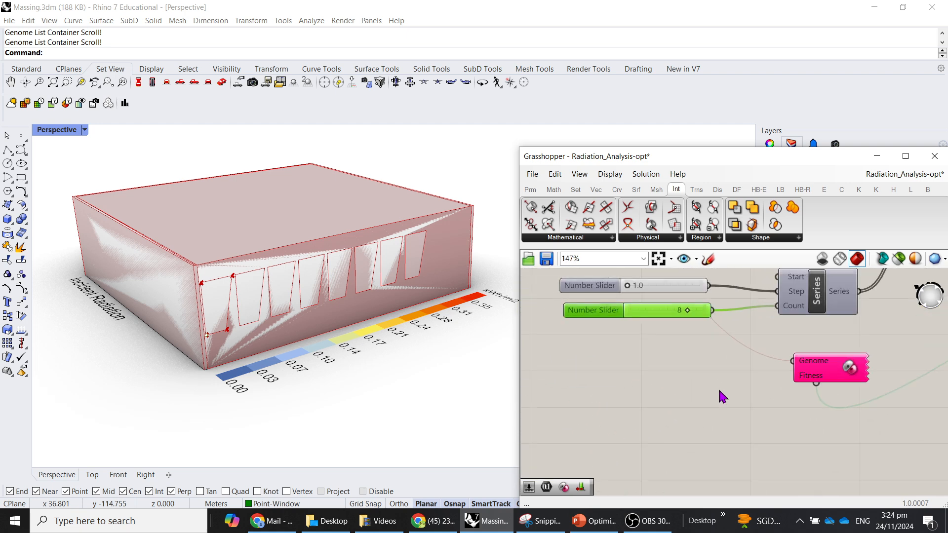
{"action": "scroll", "coordinate": [282, 239], "scroll_direction": "up", "scroll_amount": 5}
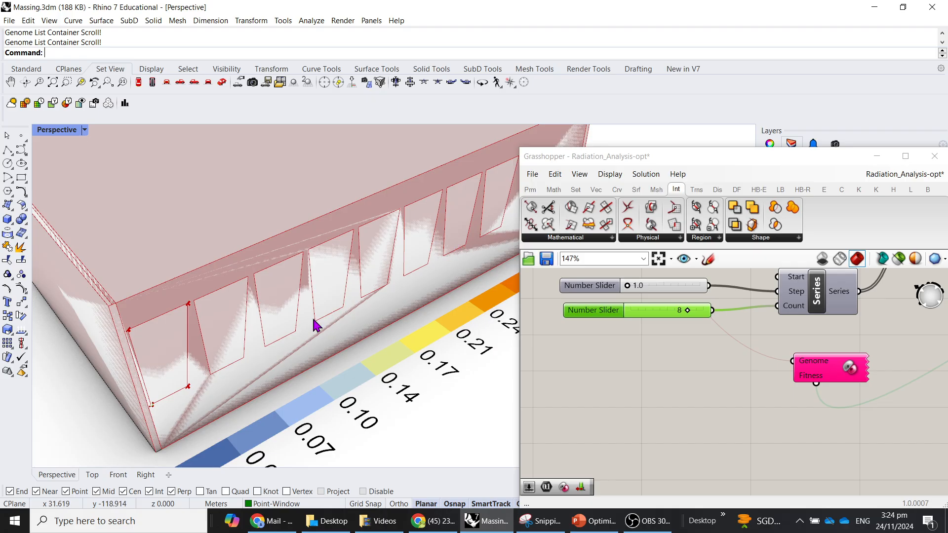
{"action": "scroll", "coordinate": [313, 324], "scroll_direction": "down", "scroll_amount": 5}
{"action": "scroll", "coordinate": [642, 353], "scroll_direction": "up", "scroll_amount": 2}
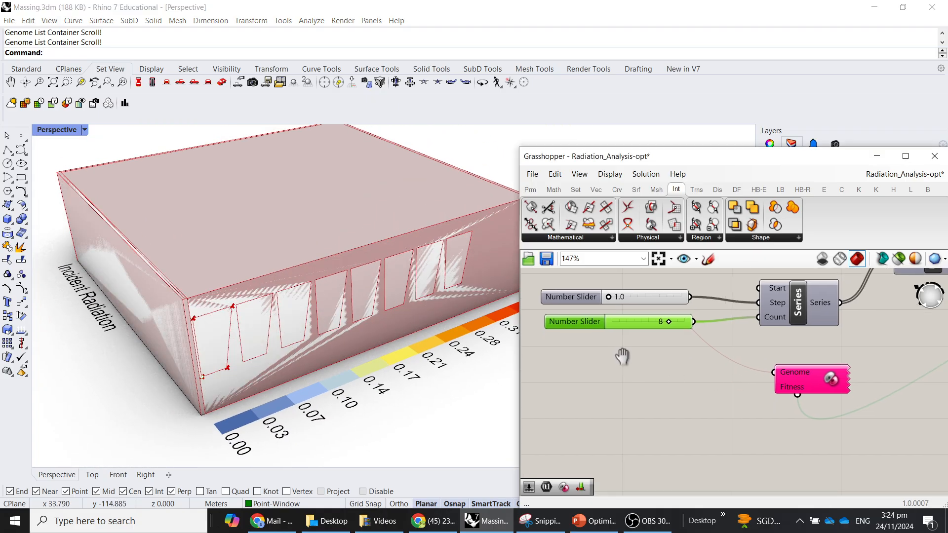
{"action": "right_click_drag", "start_coordinate": [787, 384], "coordinate": [730, 369]}
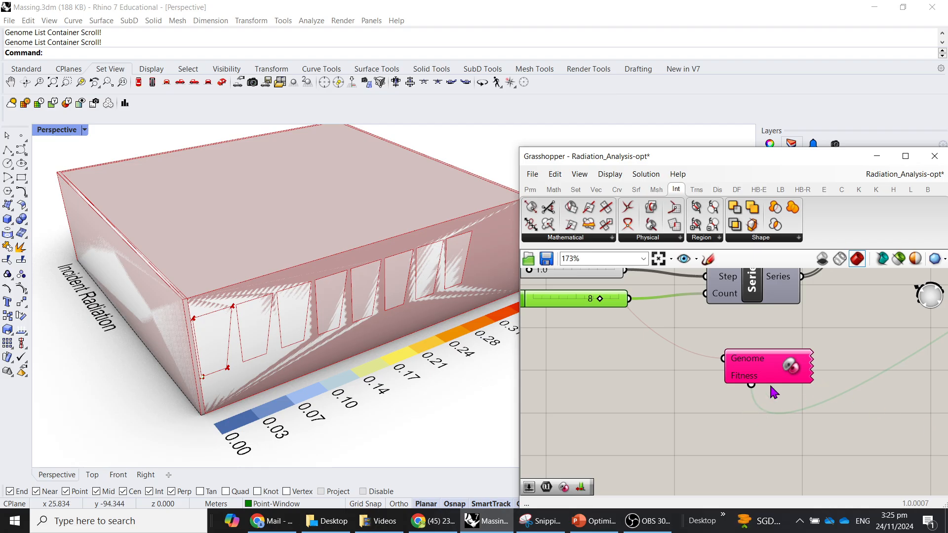
Open the Galapagos Editor, review its solver page and optimization options, and close it without applying changes
{"action": "scroll", "coordinate": [769, 383], "scroll_direction": "up", "scroll_amount": 1}
{"action": "double_click", "coordinate": [772, 368]}
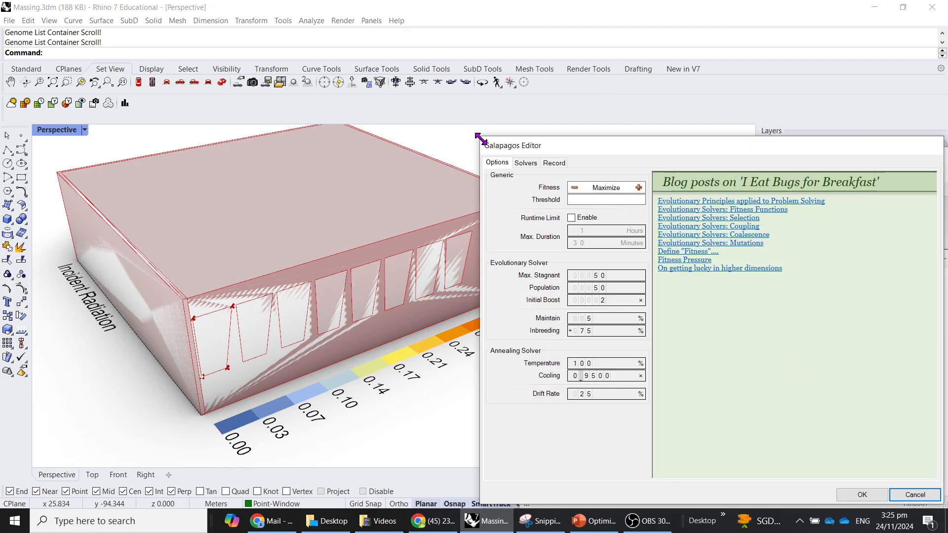
{"action": "left_click", "coordinate": [525, 164]}
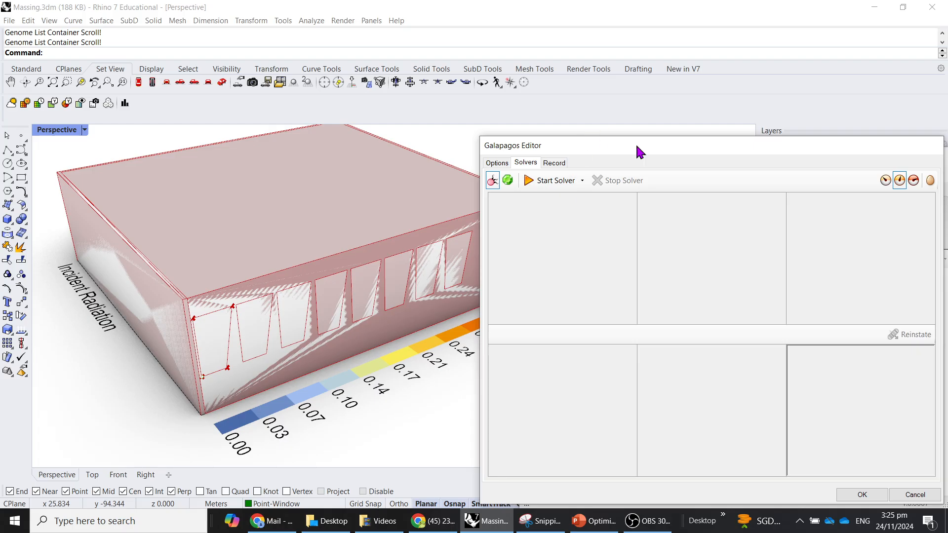
{"action": "left_click_drag", "start_coordinate": [636, 147], "coordinate": [660, 87]}
{"action": "left_click", "coordinate": [521, 103]}
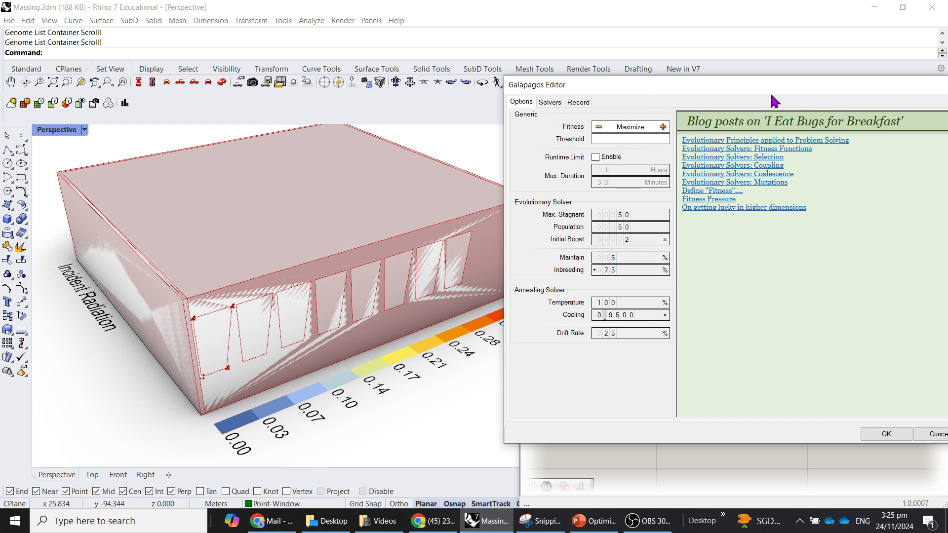
{"action": "left_click_drag", "start_coordinate": [808, 90], "coordinate": [760, 34]}
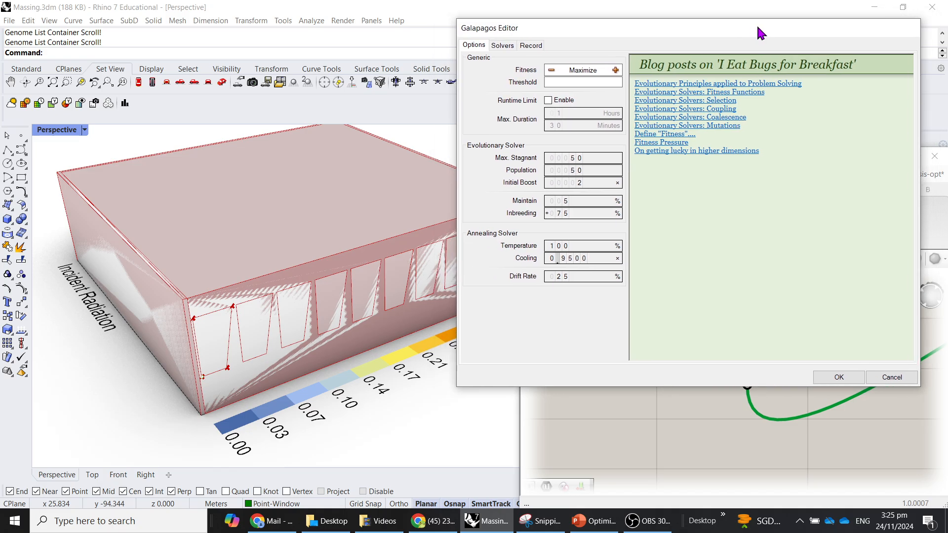
{"action": "left_click", "coordinate": [891, 376]}
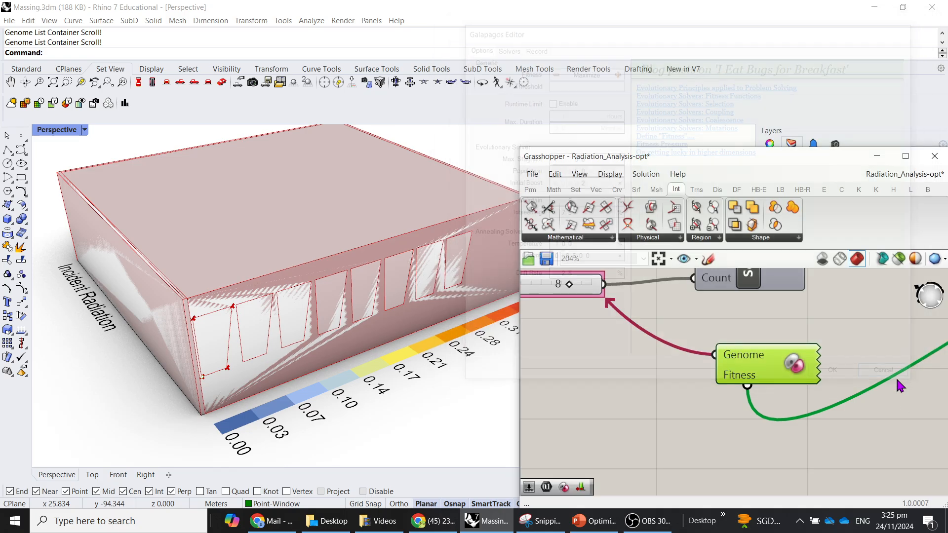
Examine the Series sliders and the Unit vector, Move and 4Point Surface components that construct the windows
{"action": "left_click", "coordinate": [660, 408]}
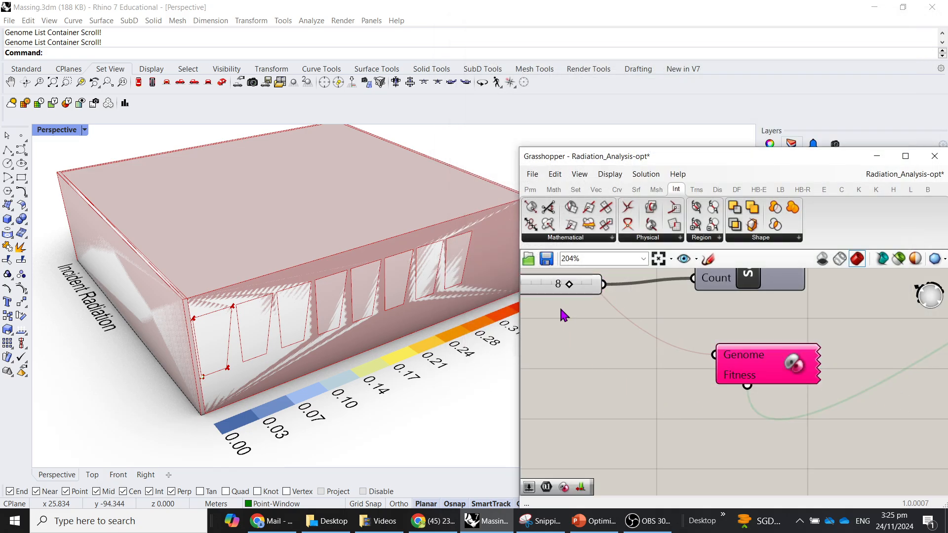
{"action": "scroll", "coordinate": [692, 365], "scroll_direction": "down", "scroll_amount": 1}
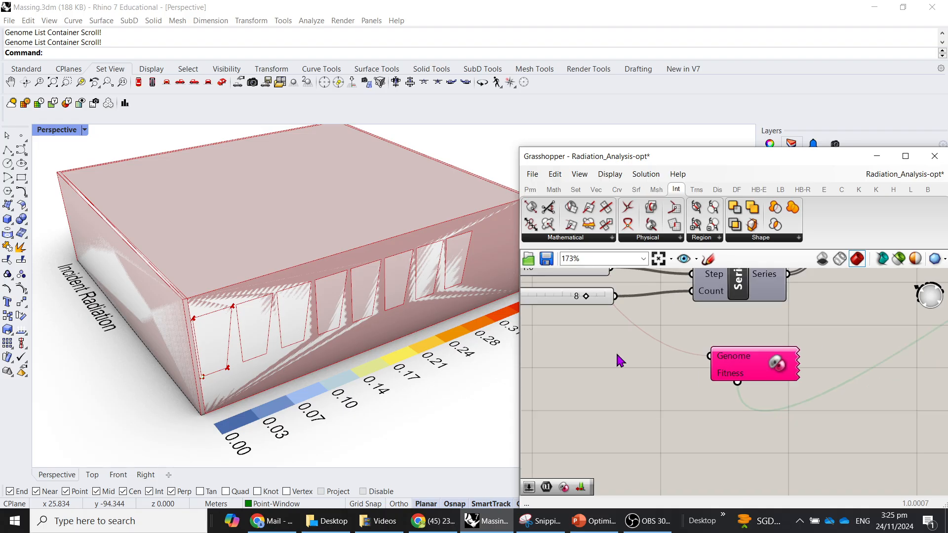
{"action": "right_click_drag", "start_coordinate": [615, 351], "coordinate": [711, 439]}
{"action": "right_click_drag", "start_coordinate": [751, 353], "coordinate": [736, 419]}
{"action": "scroll", "coordinate": [706, 405], "scroll_direction": "down", "scroll_amount": 5}
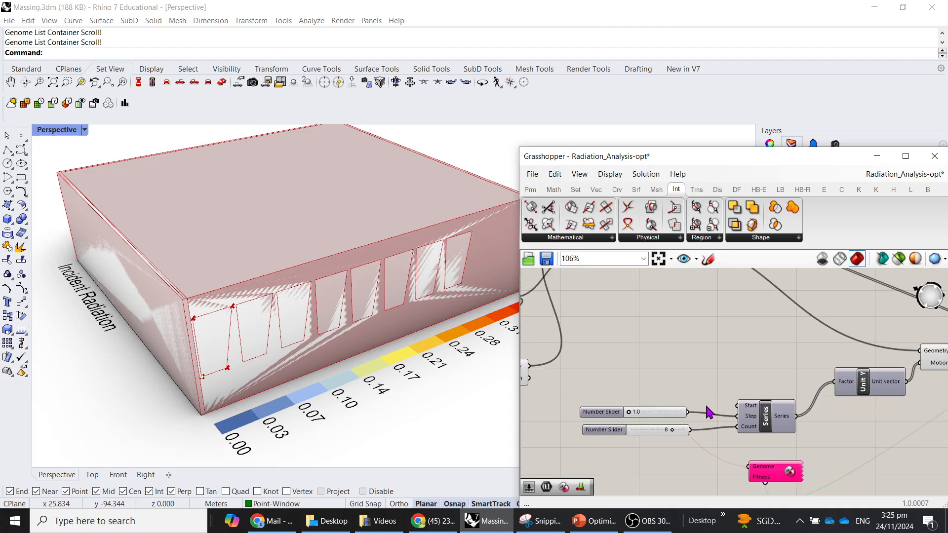
{"action": "right_click_drag", "start_coordinate": [632, 378], "coordinate": [719, 423]}
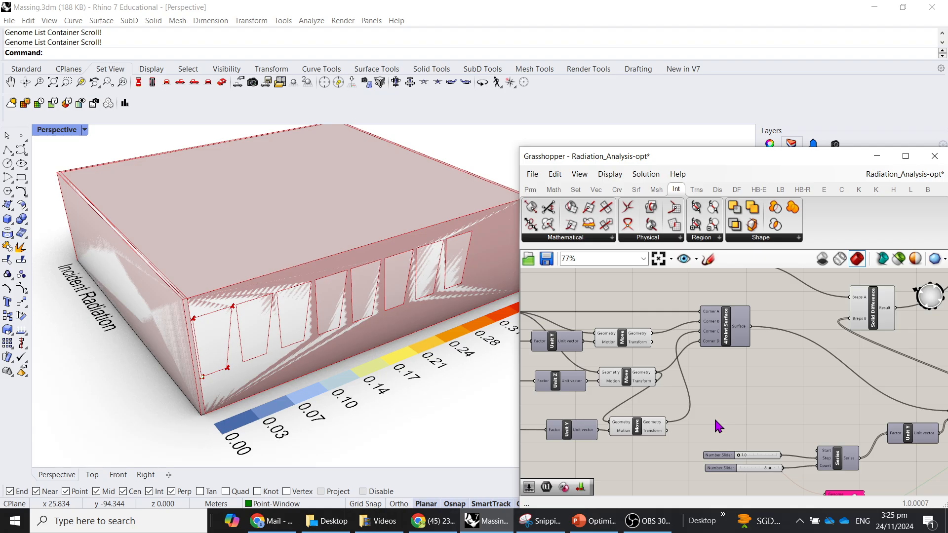
{"action": "right_click_drag", "start_coordinate": [842, 419], "coordinate": [786, 382]}
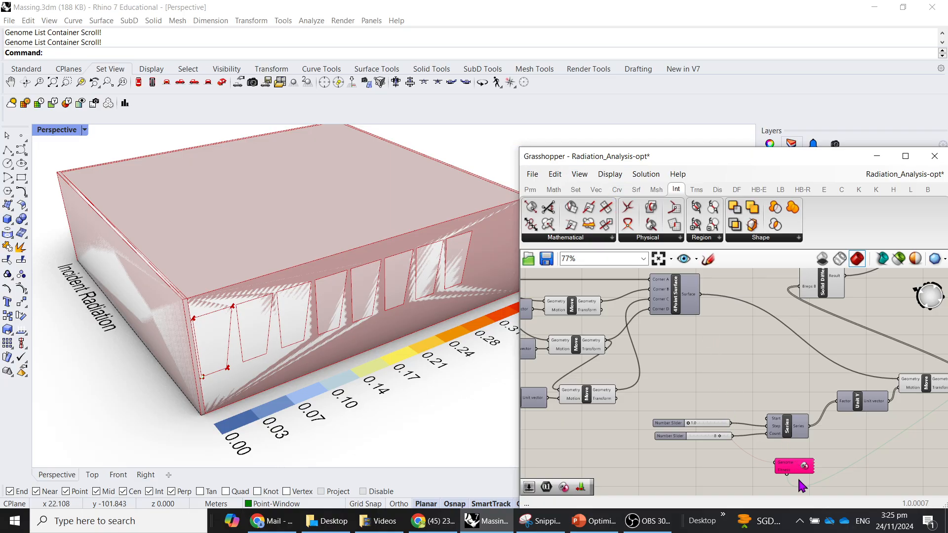
Open the Galapagos Editor and set its fitness goal to Minimize
{"action": "scroll", "coordinate": [799, 480], "scroll_direction": "up", "scroll_amount": 4}
{"action": "double_click", "coordinate": [788, 452]}
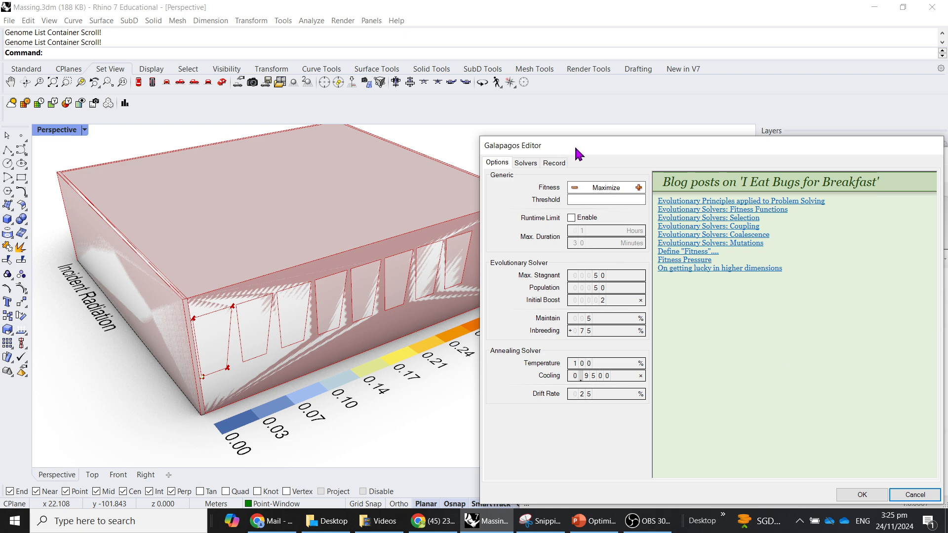
{"action": "left_click_drag", "start_coordinate": [574, 144], "coordinate": [639, 75]}
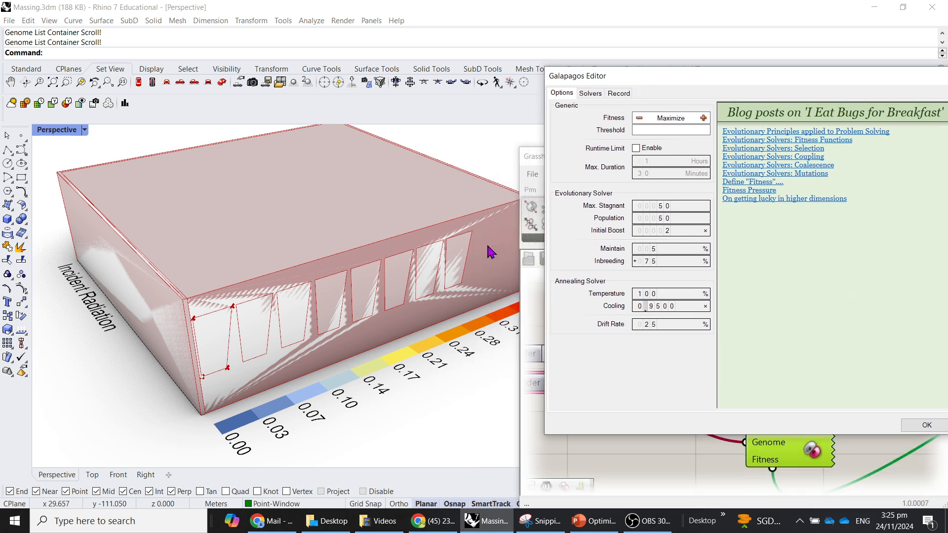
{"action": "left_click", "coordinate": [640, 119]}
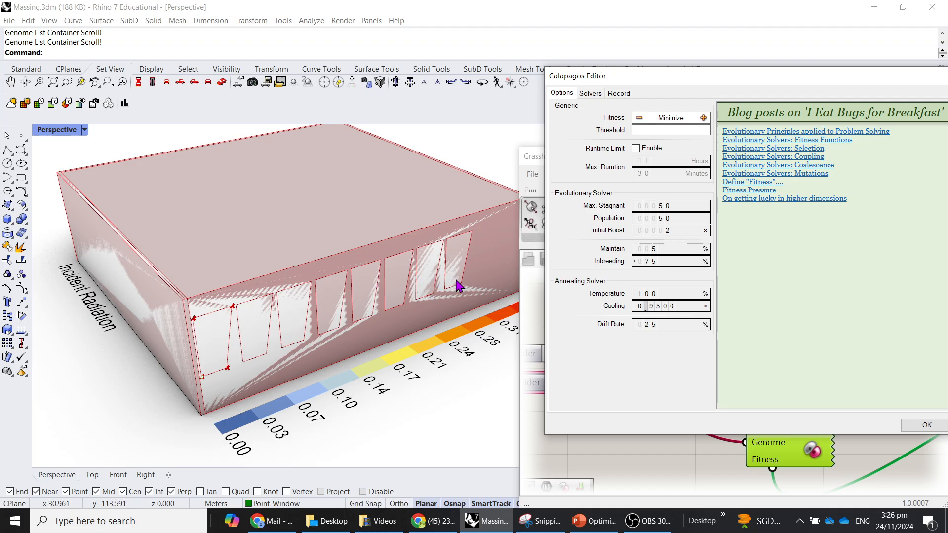
Uncover the canvas and review the Series count slider used as genome and IncidentRadiation's total output used as fitness
{"action": "left_click_drag", "start_coordinate": [738, 73], "coordinate": [870, 34]}
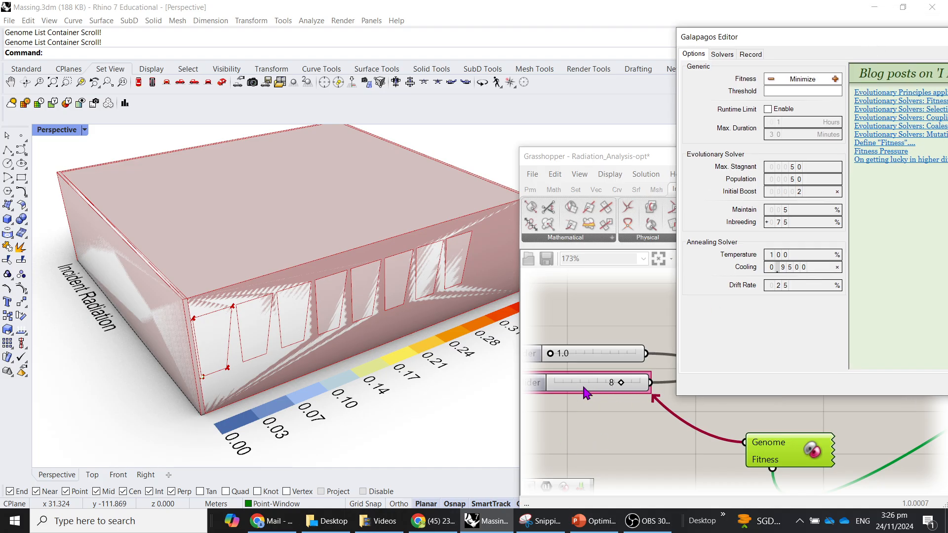
{"action": "left_click_drag", "start_coordinate": [861, 40], "coordinate": [374, 134]}
{"action": "scroll", "coordinate": [849, 381], "scroll_direction": "down", "scroll_amount": 4}
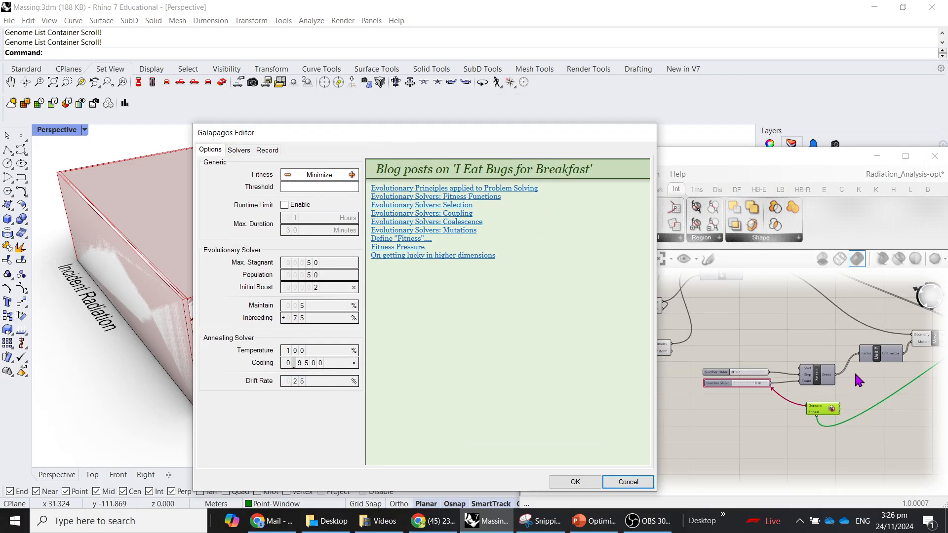
{"action": "scroll", "coordinate": [859, 380], "scroll_direction": "up", "scroll_amount": 6}
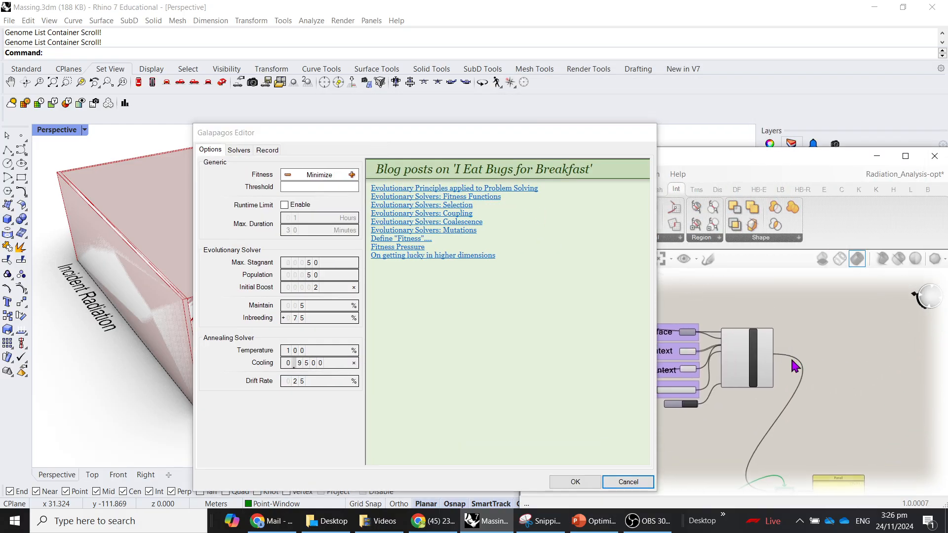
{"action": "scroll", "coordinate": [795, 366], "scroll_direction": "up", "scroll_amount": 5}
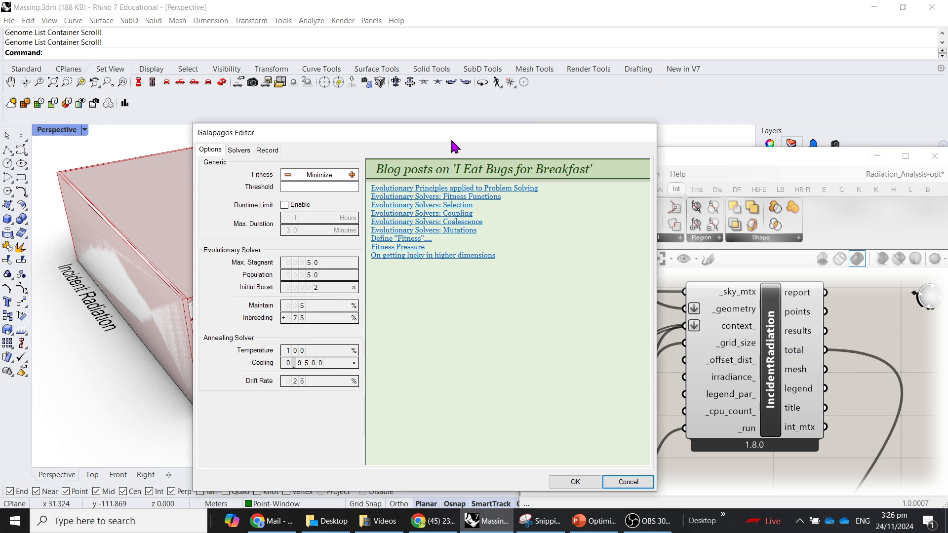
Select the Evolutionary Solver in the Galapagos Editor and start the solver
{"action": "left_click_drag", "start_coordinate": [450, 137], "coordinate": [791, 86]}
{"action": "left_click", "coordinate": [580, 99]}
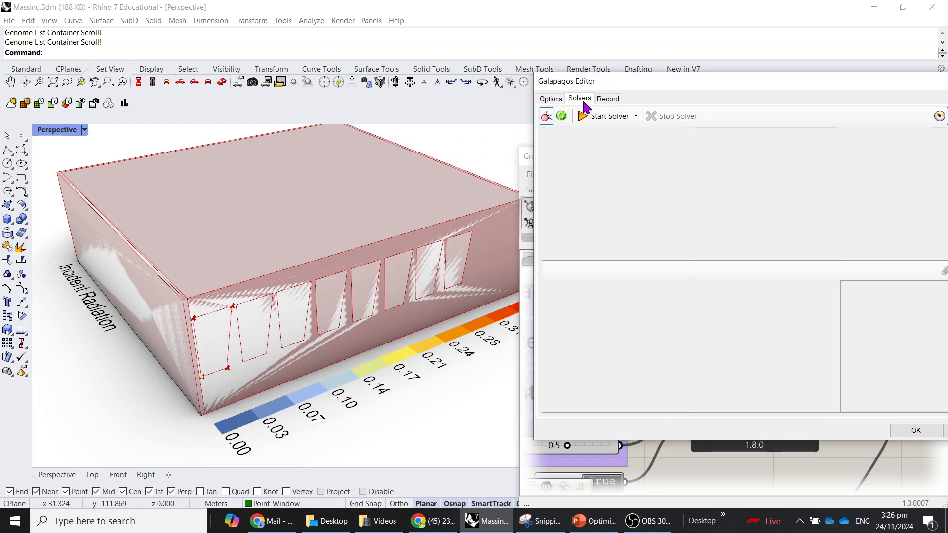
{"action": "left_click", "coordinate": [561, 116]}
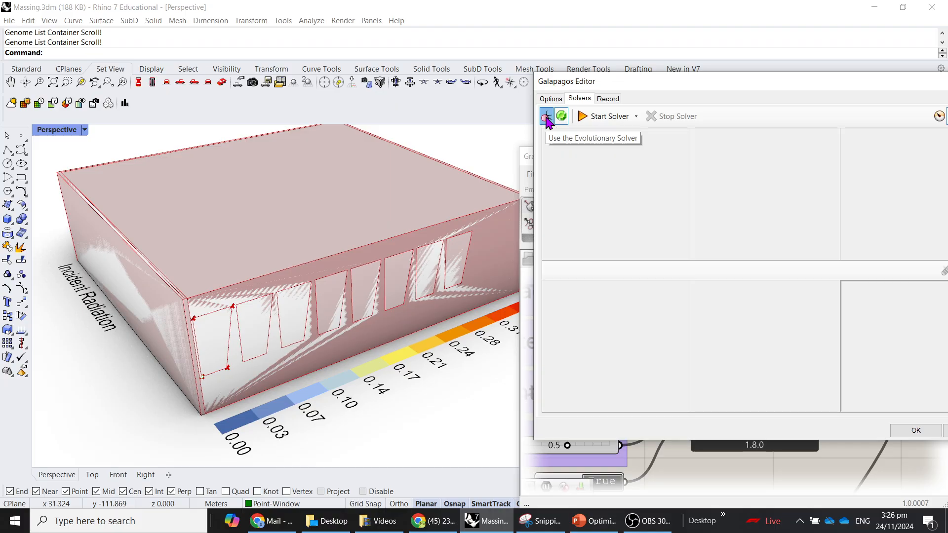
{"action": "left_click", "coordinate": [547, 117]}
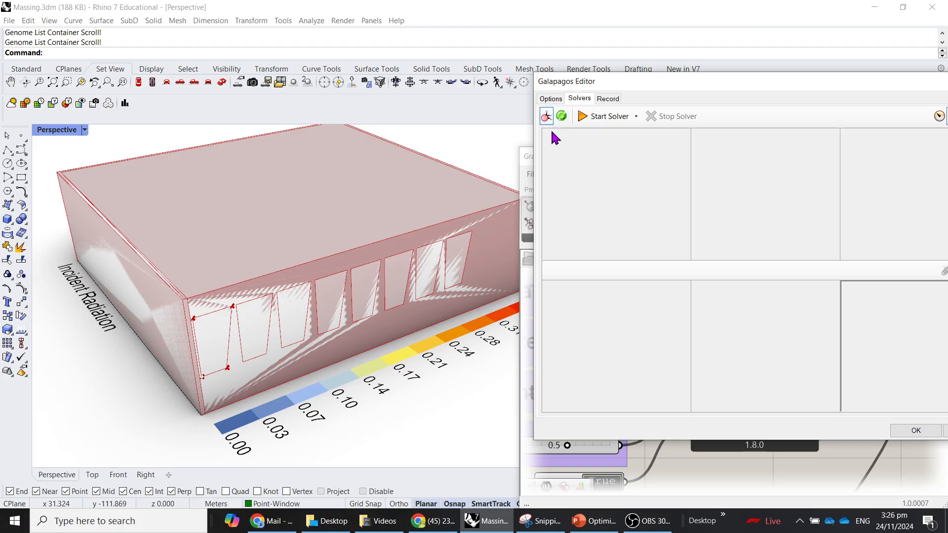
{"action": "left_click", "coordinate": [602, 121]}
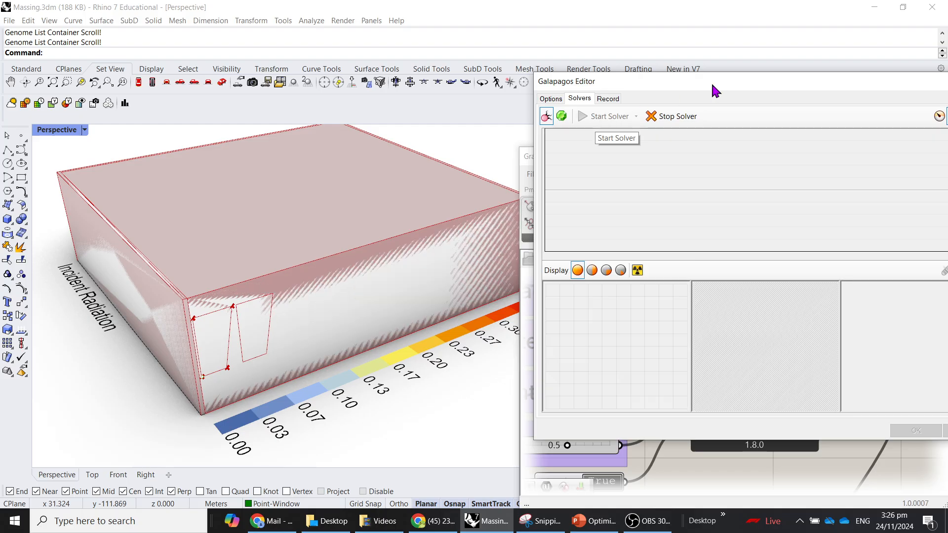
Stop the running solver and close the Galapagos Editor without applying changes
{"action": "left_click_drag", "start_coordinate": [711, 81], "coordinate": [677, 340]}
{"action": "left_click_drag", "start_coordinate": [788, 162], "coordinate": [750, 270]}
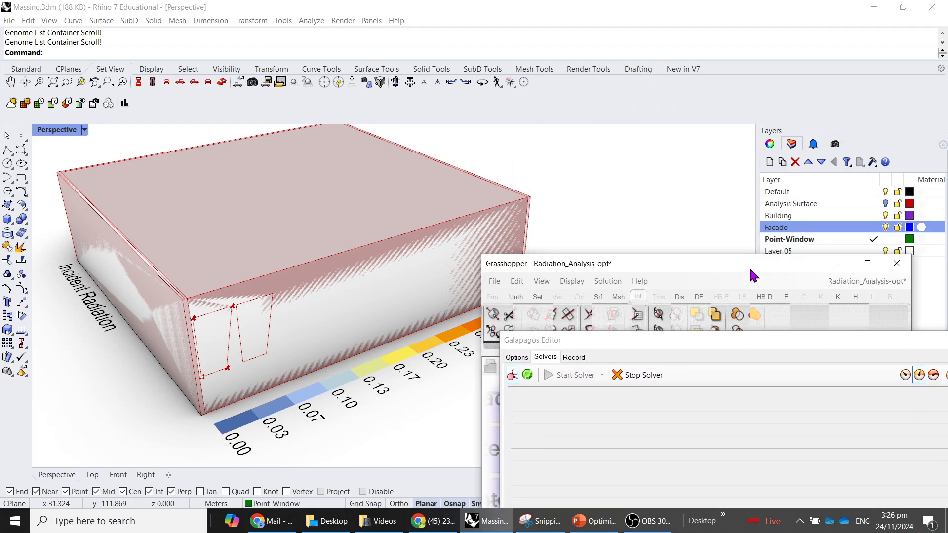
{"action": "left_click_drag", "start_coordinate": [748, 342], "coordinate": [590, 27]}
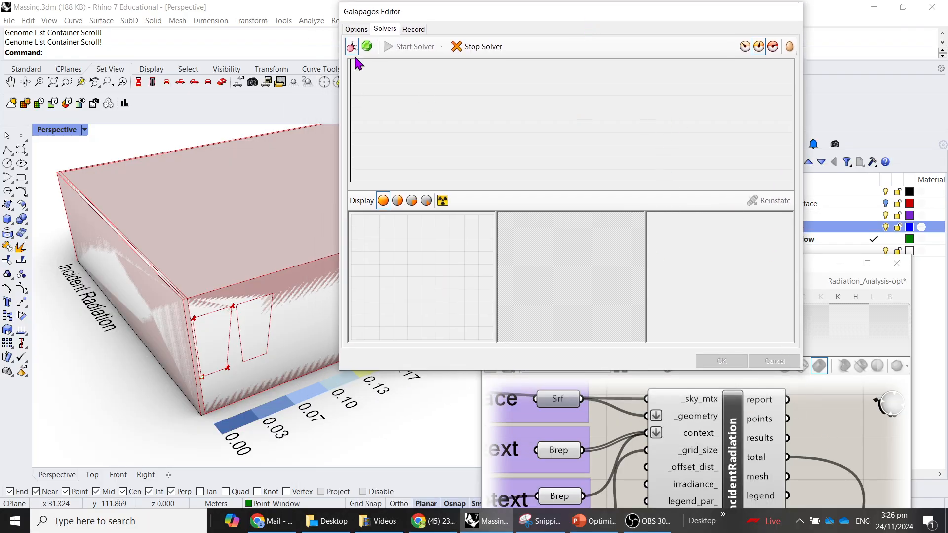
{"action": "left_click", "coordinate": [461, 47]}
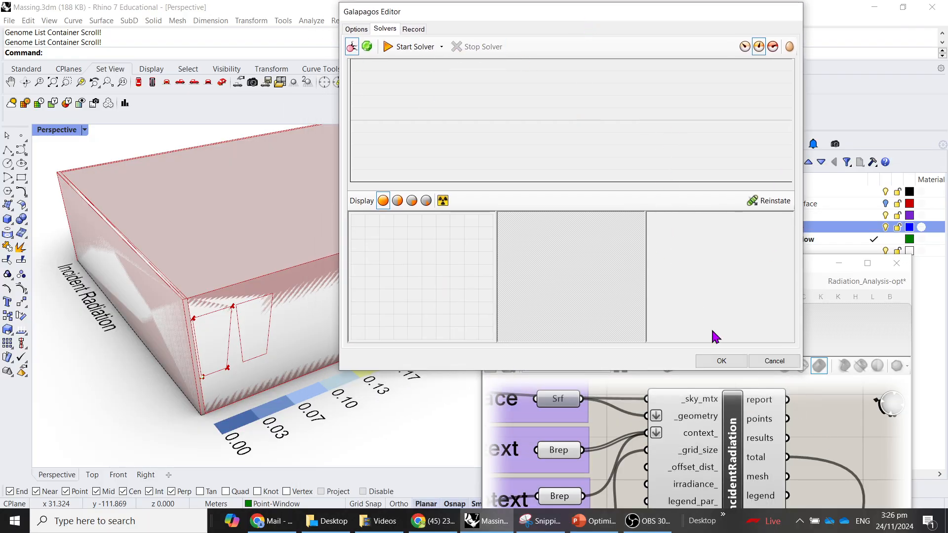
{"action": "left_click", "coordinate": [773, 360]}
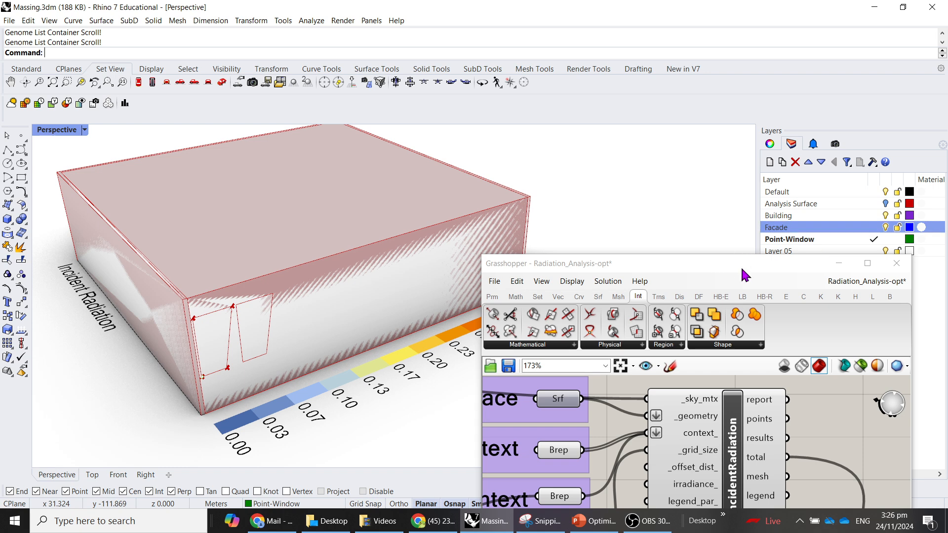
Turn off the Facade layer to expose the floor's radiation mesh, and reposition the Grasshopper window above it
{"action": "left_click_drag", "start_coordinate": [745, 275], "coordinate": [709, 311]}
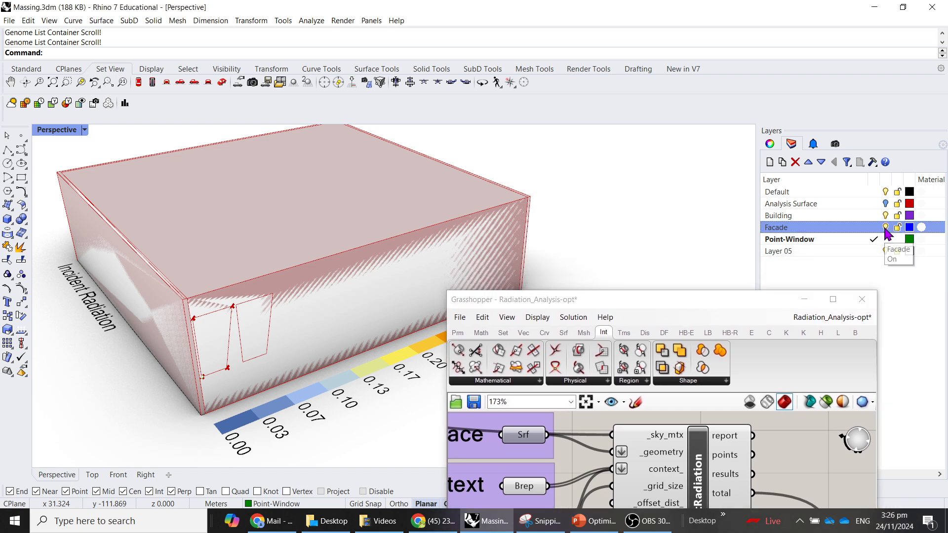
{"action": "left_click", "coordinate": [884, 227]}
{"action": "left_click_drag", "start_coordinate": [698, 307], "coordinate": [748, 97]}
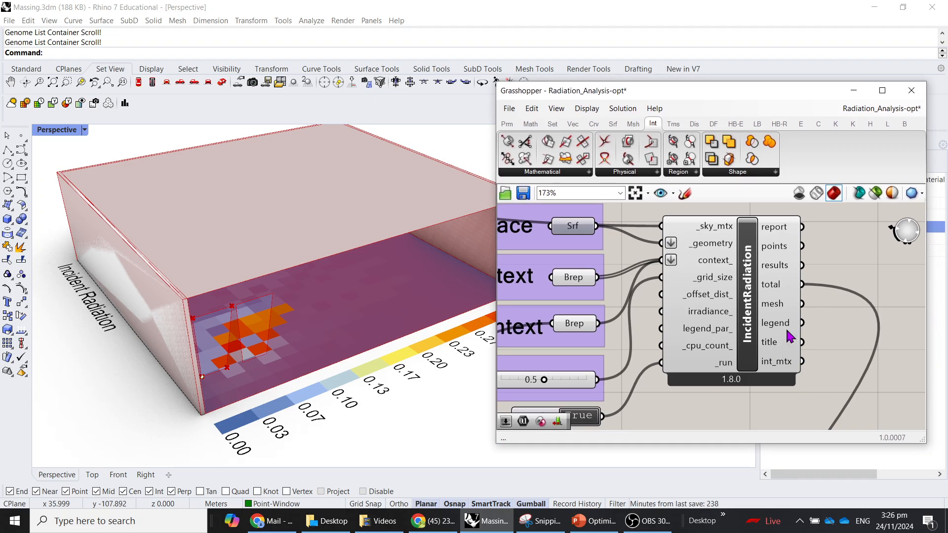
Trace the IncidentRadiation total output and the Solid Difference result feeding its context, and check the Building Context Brep
{"action": "scroll", "coordinate": [705, 358], "scroll_direction": "down", "scroll_amount": 6}
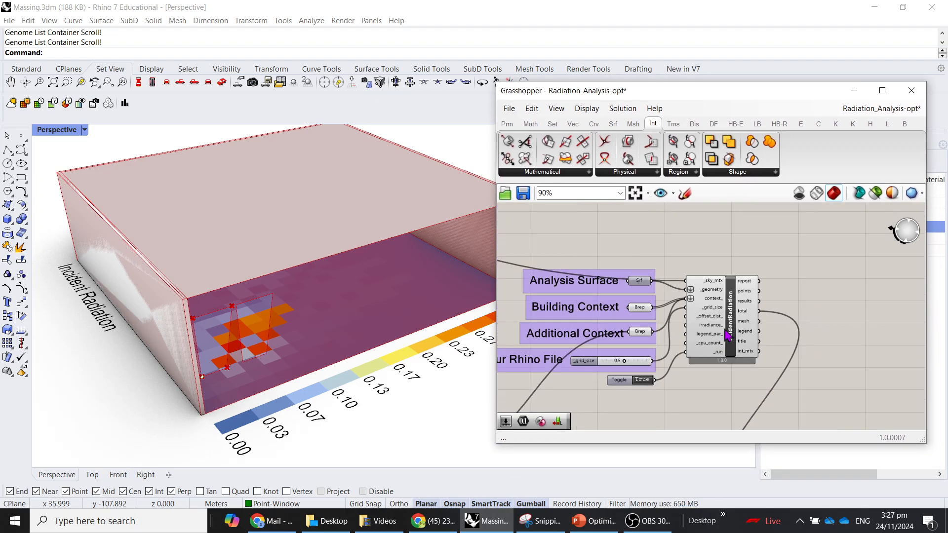
{"action": "scroll", "coordinate": [705, 358], "scroll_direction": "up", "scroll_amount": 3}
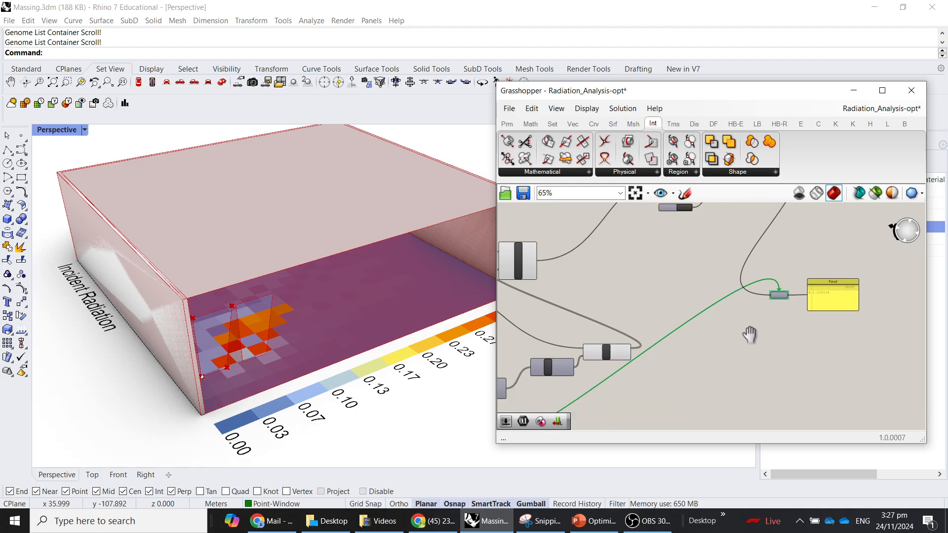
{"action": "left_click", "coordinate": [650, 315]}
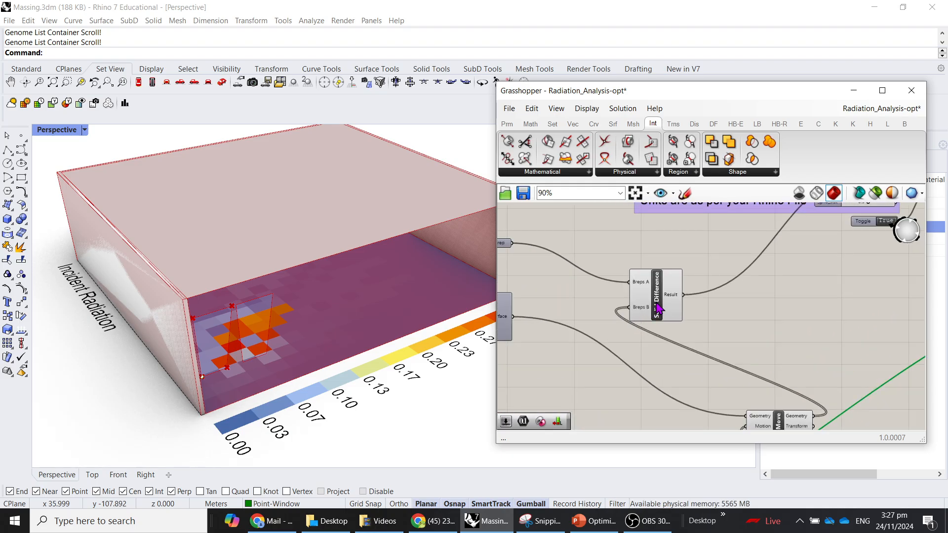
{"action": "left_click", "coordinate": [769, 289]}
{"action": "scroll", "coordinate": [763, 288], "scroll_direction": "down", "scroll_amount": 5}
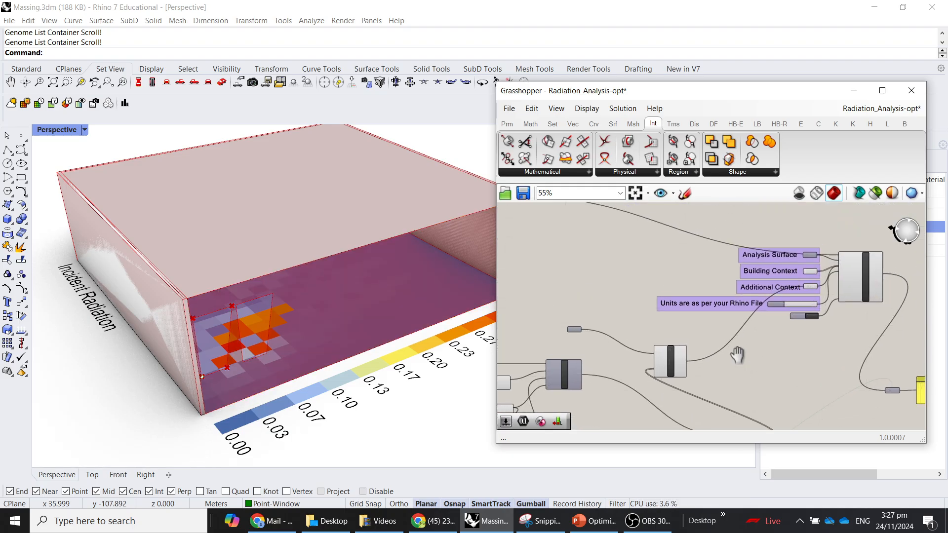
{"action": "scroll", "coordinate": [802, 277], "scroll_direction": "up", "scroll_amount": 6}
{"action": "scroll", "coordinate": [802, 276], "scroll_direction": "up", "scroll_amount": 1}
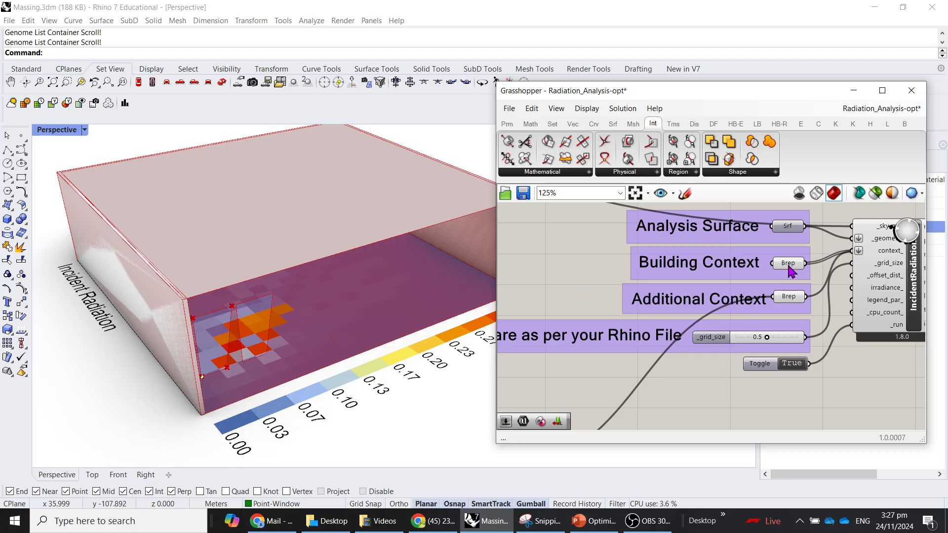
{"action": "left_click", "coordinate": [788, 264]}
{"action": "left_click", "coordinate": [723, 398]}
{"action": "scroll", "coordinate": [723, 398], "scroll_direction": "down", "scroll_amount": 5}
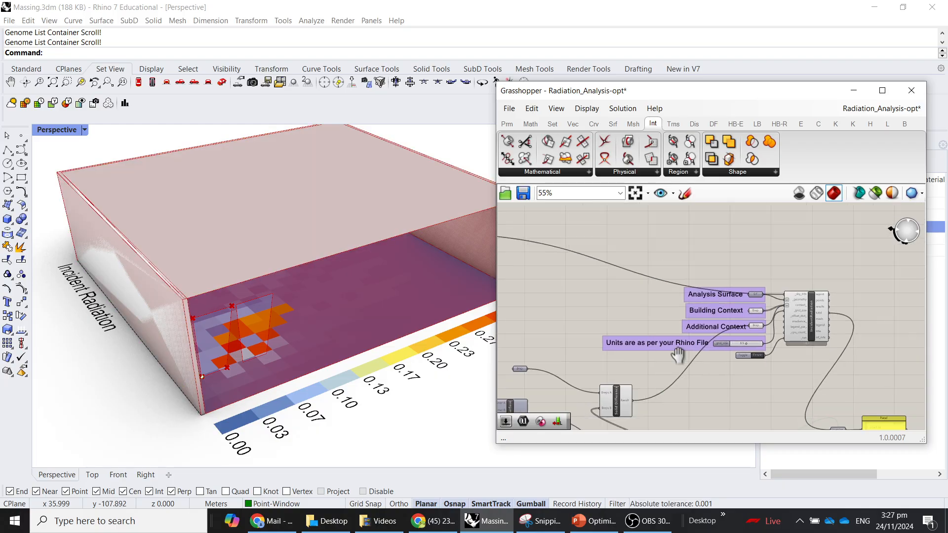
Examine the Series, Unit Y and Move chain into Solid Difference, and the Galapagos genome and fitness links
{"action": "scroll", "coordinate": [745, 250], "scroll_direction": "up", "scroll_amount": 5}
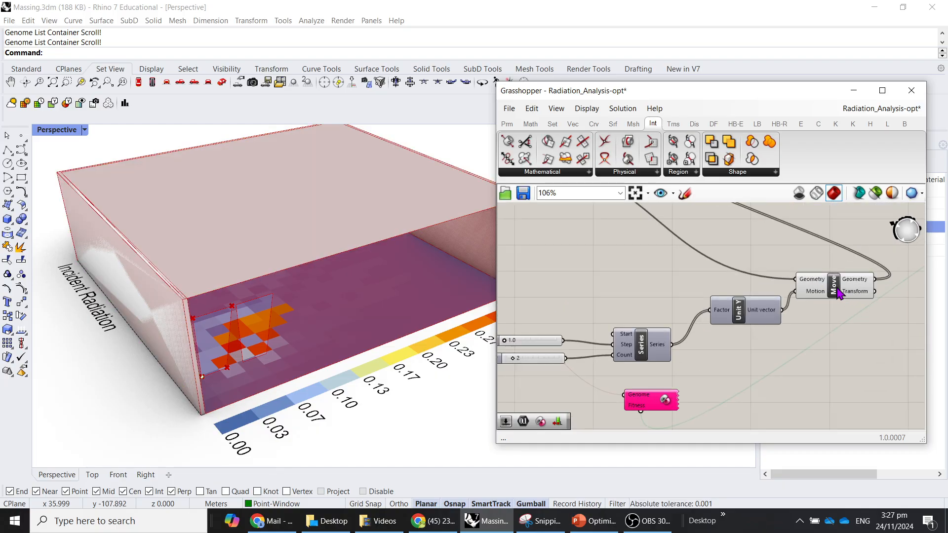
{"action": "scroll", "coordinate": [837, 320], "scroll_direction": "down", "scroll_amount": 3}
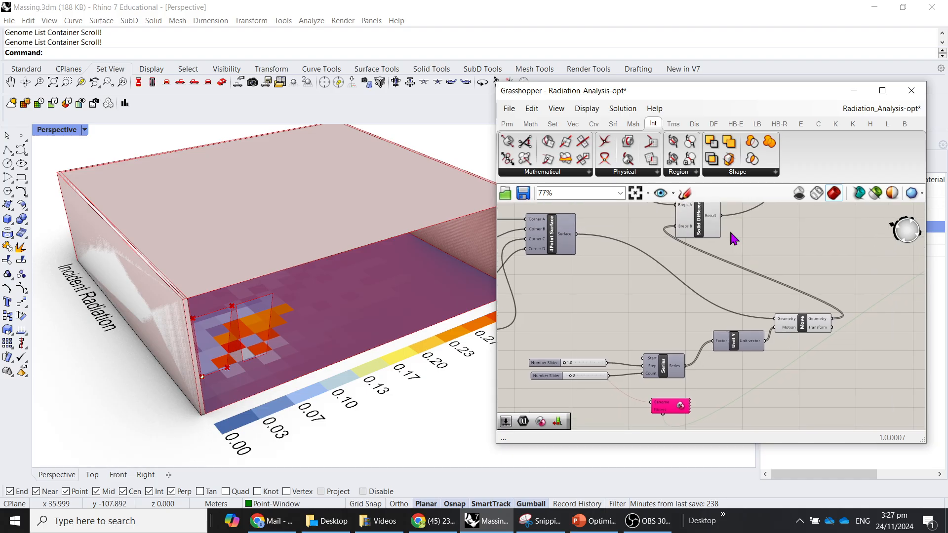
{"action": "left_click", "coordinate": [706, 227]}
{"action": "left_click", "coordinate": [803, 318]}
{"action": "left_click", "coordinate": [811, 361]}
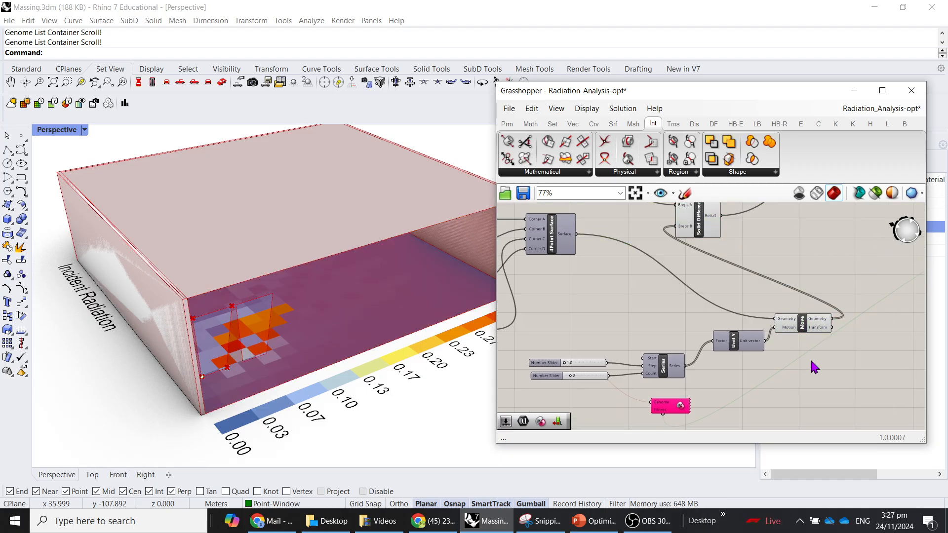
{"action": "scroll", "coordinate": [810, 362], "scroll_direction": "down", "scroll_amount": 3}
{"action": "right_click_drag", "start_coordinate": [751, 357], "coordinate": [778, 340]}
{"action": "scroll", "coordinate": [766, 363], "scroll_direction": "up", "scroll_amount": 5}
{"action": "left_click", "coordinate": [772, 373]}
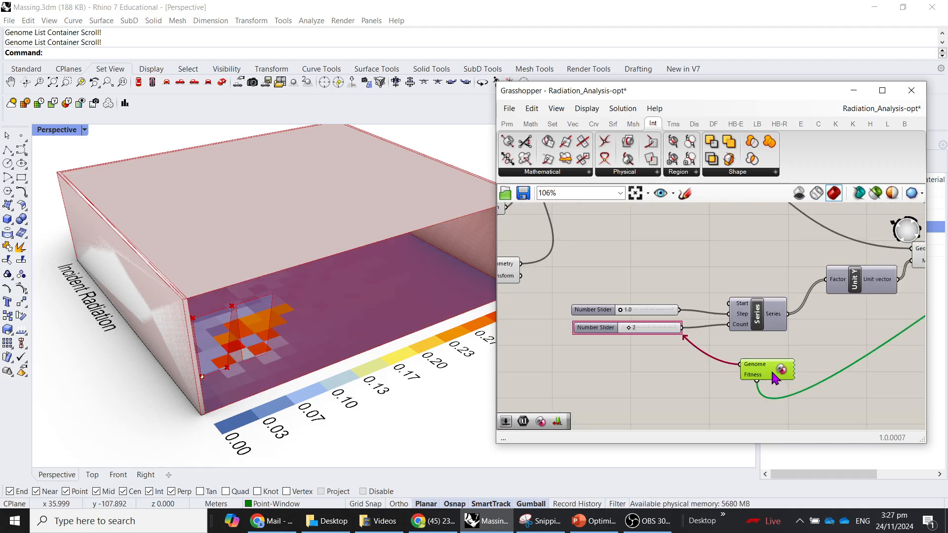
Dismiss the Galapagos Editor and set the Series count slider to 10
{"action": "double_click", "coordinate": [774, 375]}
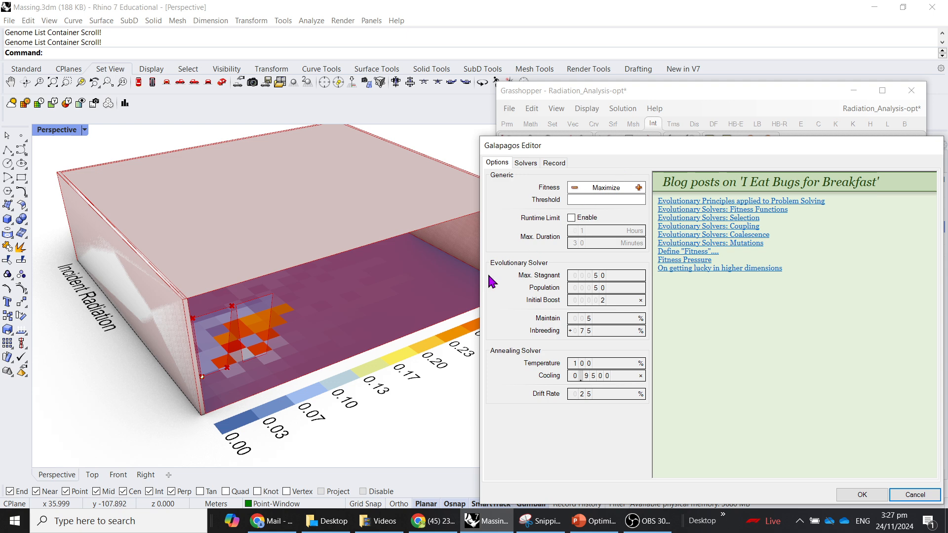
{"action": "left_click", "coordinate": [911, 499]}
{"action": "left_click_drag", "start_coordinate": [630, 330], "coordinate": [716, 339]}
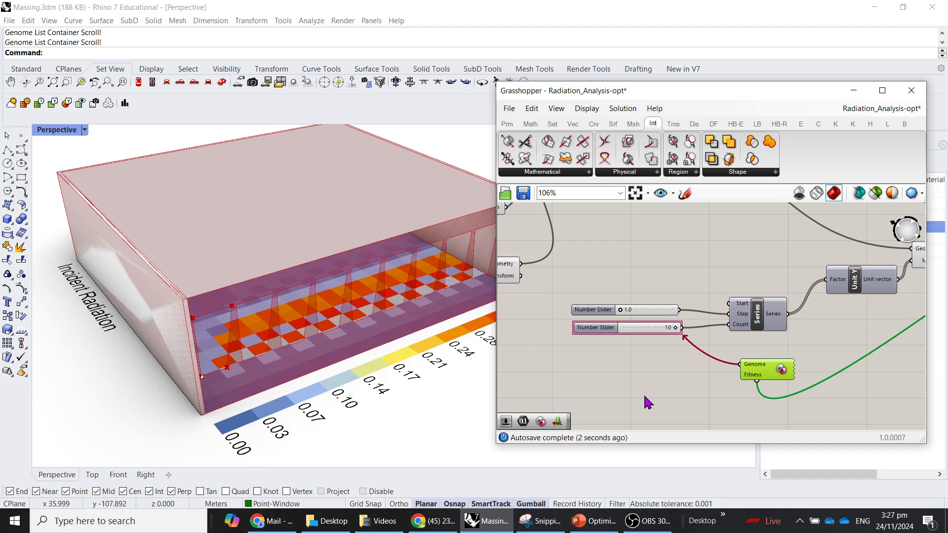
Set the Galapagos fitness goal to Minimize and start the Evolutionary Solver, keeping the facade and count slider in view
{"action": "double_click", "coordinate": [766, 377]}
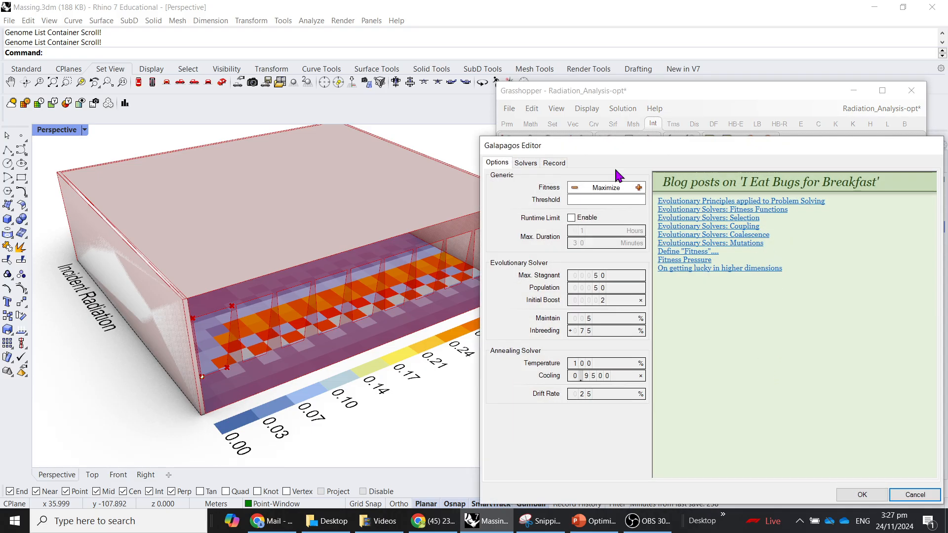
{"action": "left_click", "coordinate": [574, 187]}
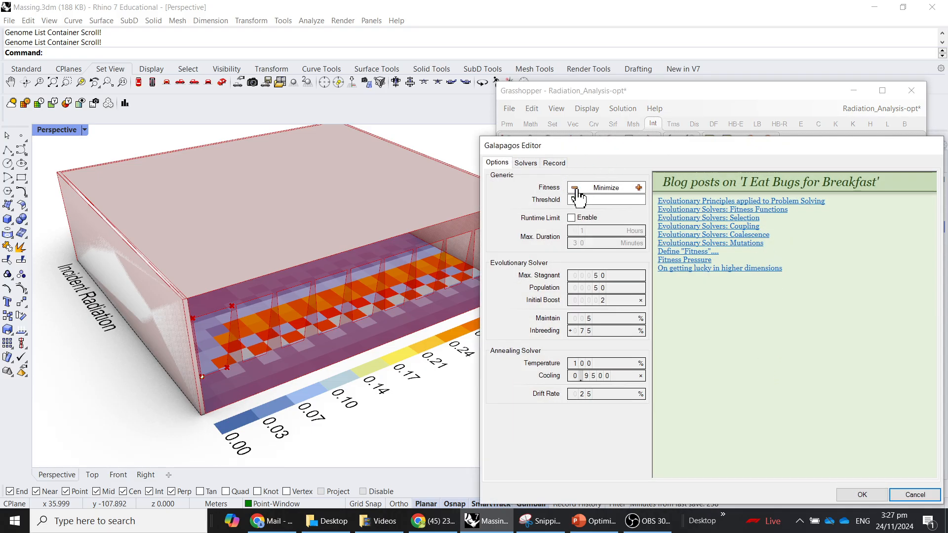
{"action": "left_click", "coordinate": [526, 164]}
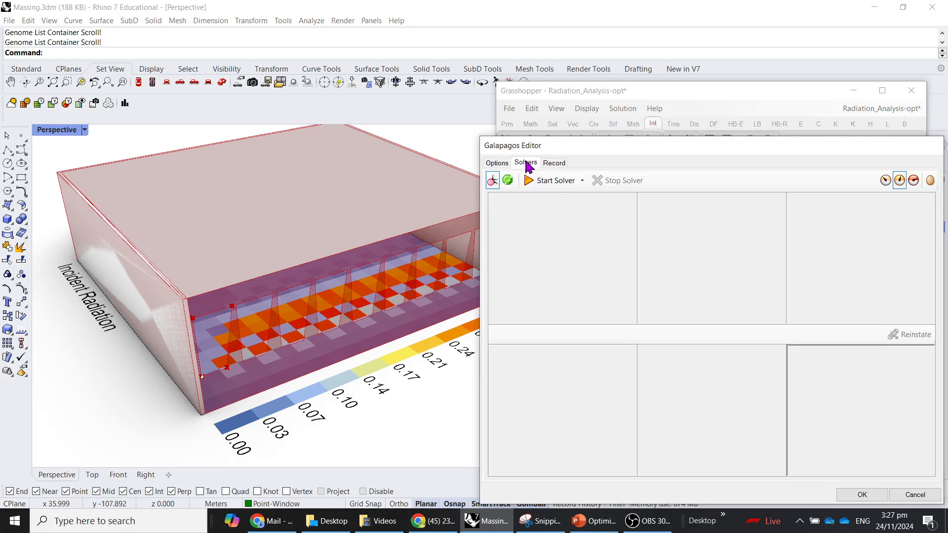
{"action": "left_click", "coordinate": [543, 184]}
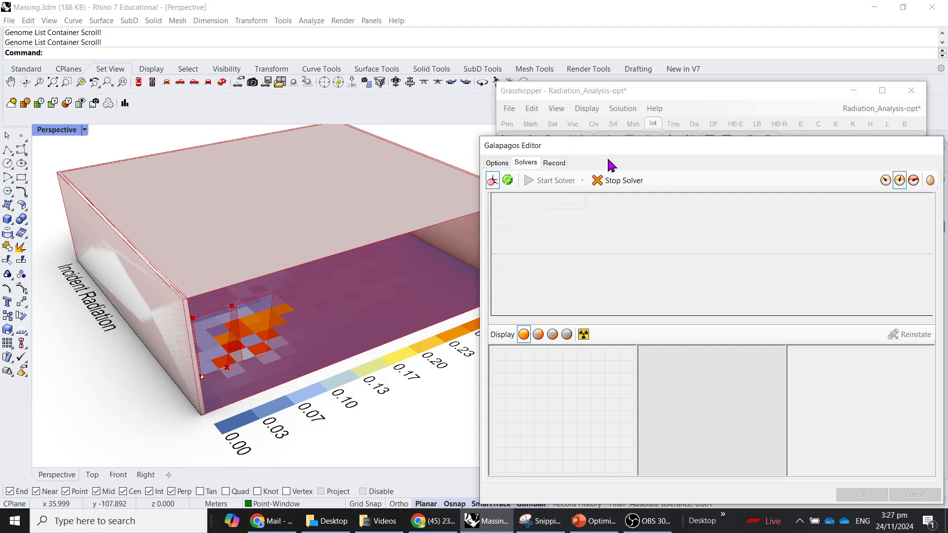
{"action": "left_click_drag", "start_coordinate": [608, 159], "coordinate": [833, 161]}
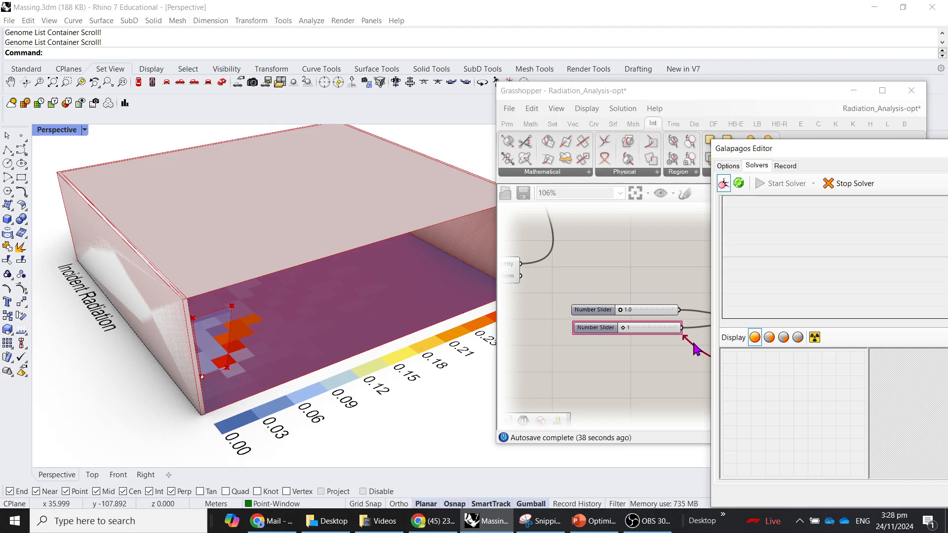
{"action": "left_click_drag", "start_coordinate": [840, 153], "coordinate": [720, 75]}
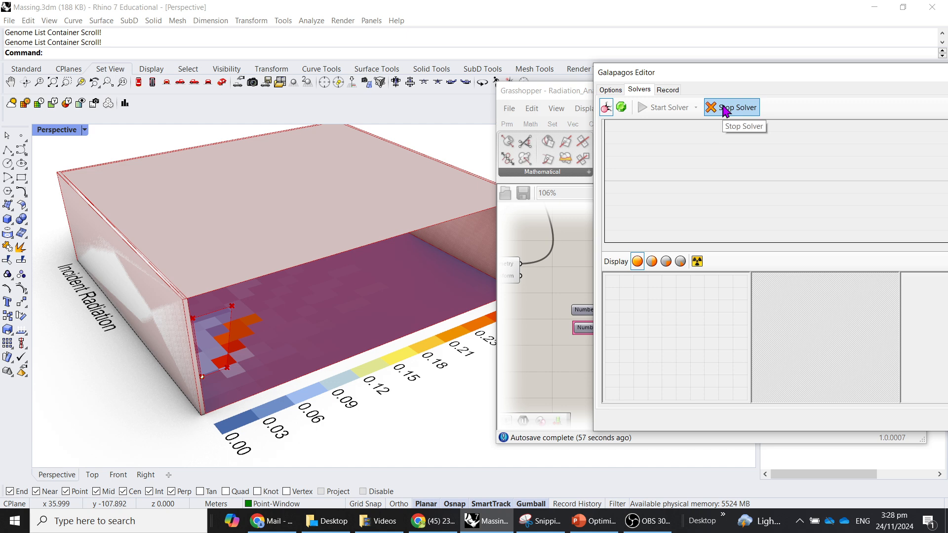
Stop the running solver, choose the lowest speed-gauge setting and close the Galapagos Editor
{"action": "left_click", "coordinate": [725, 110]}
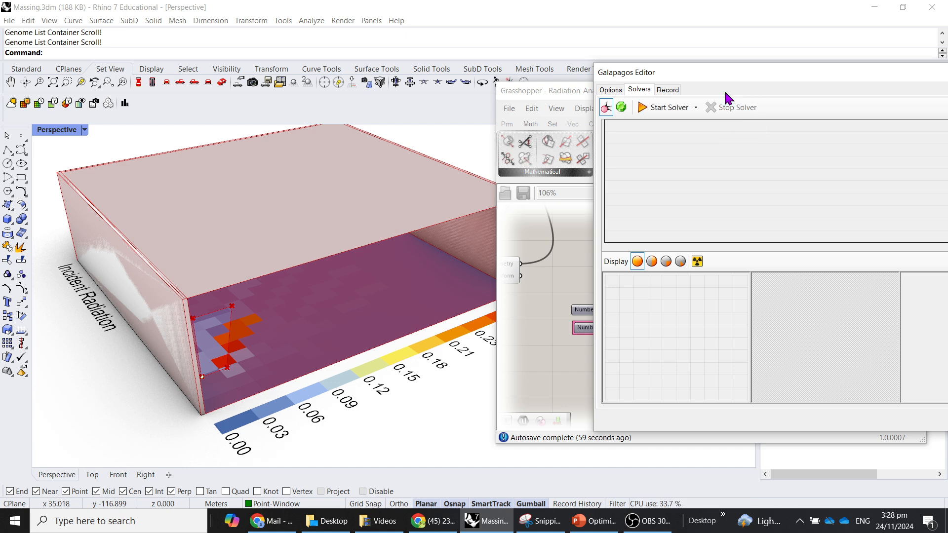
{"action": "left_click_drag", "start_coordinate": [738, 74], "coordinate": [527, 58]}
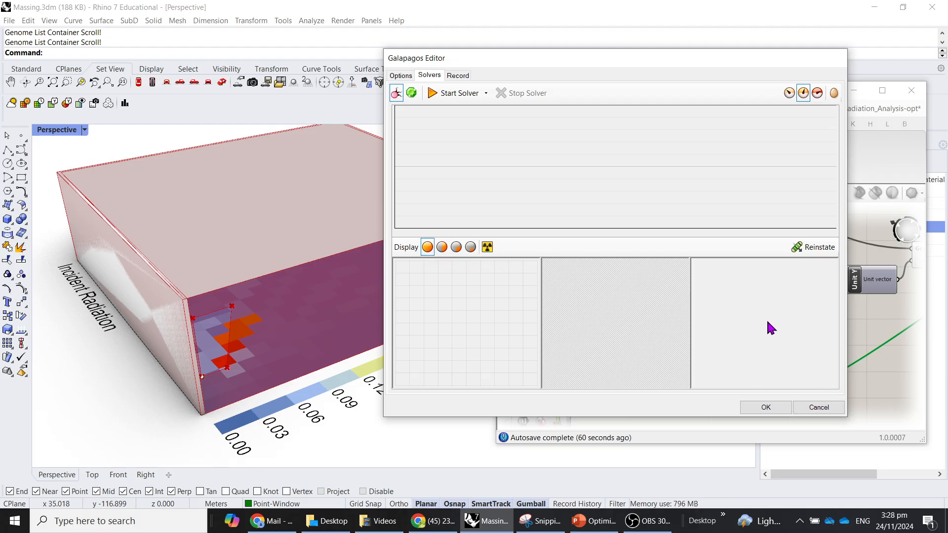
{"action": "left_click", "coordinate": [789, 93]}
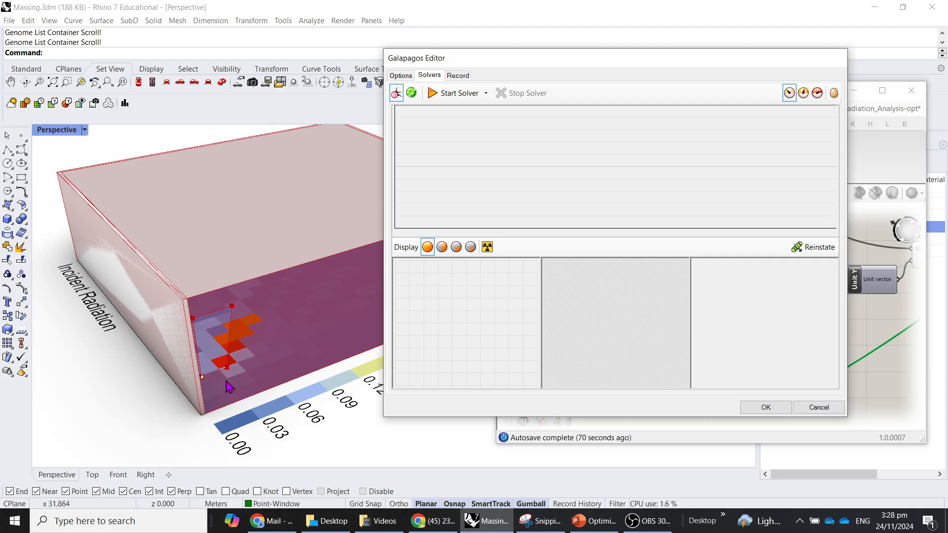
{"action": "left_click", "coordinate": [770, 409]}
{"action": "left_click", "coordinate": [810, 413]}
Enlarge the Grasshopper window and move the IncidentRadiation component with its input parameters and total panel away from the window-geometry components
{"action": "scroll", "coordinate": [704, 375], "scroll_direction": "down", "scroll_amount": 4}
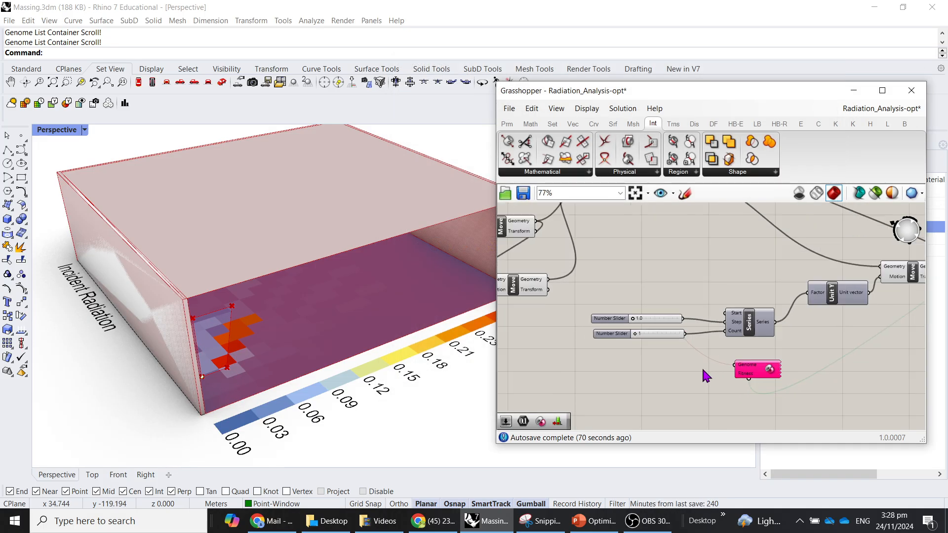
{"action": "right_click_drag", "start_coordinate": [661, 373], "coordinate": [727, 413]}
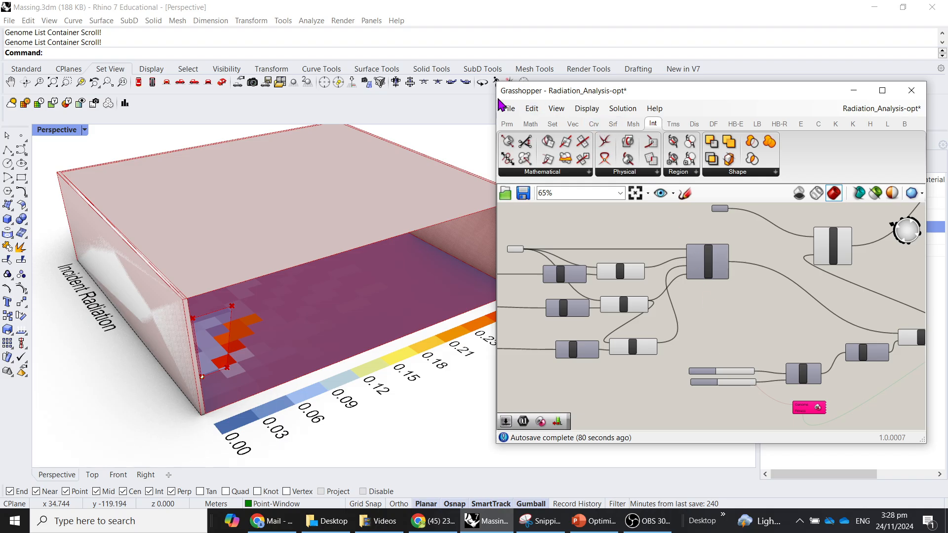
{"action": "left_click_drag", "start_coordinate": [500, 94], "coordinate": [389, 33]}
{"action": "right_click_drag", "start_coordinate": [655, 216], "coordinate": [730, 269]}
{"action": "scroll", "coordinate": [657, 252], "scroll_direction": "down", "scroll_amount": 4}
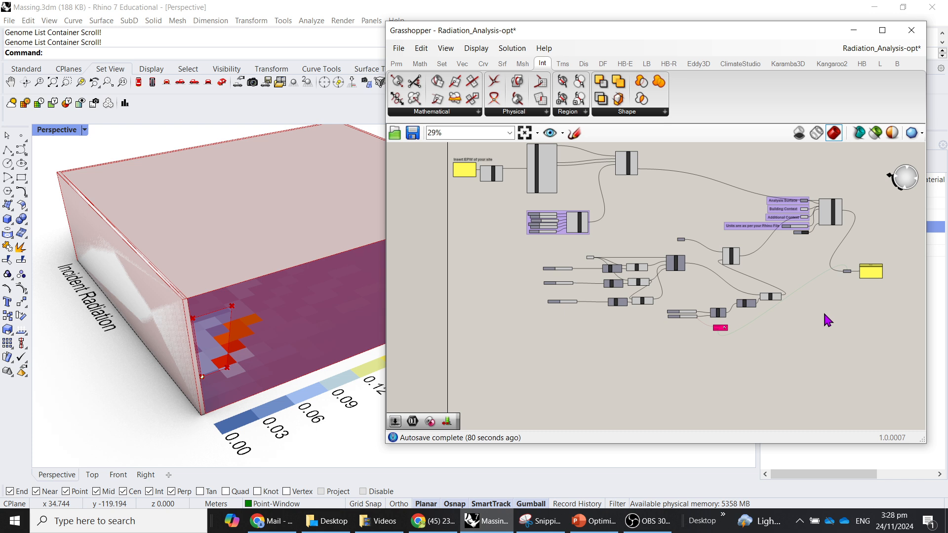
{"action": "scroll", "coordinate": [871, 267], "scroll_direction": "up", "scroll_amount": 1}
{"action": "right_click_drag", "start_coordinate": [871, 266], "coordinate": [758, 329]}
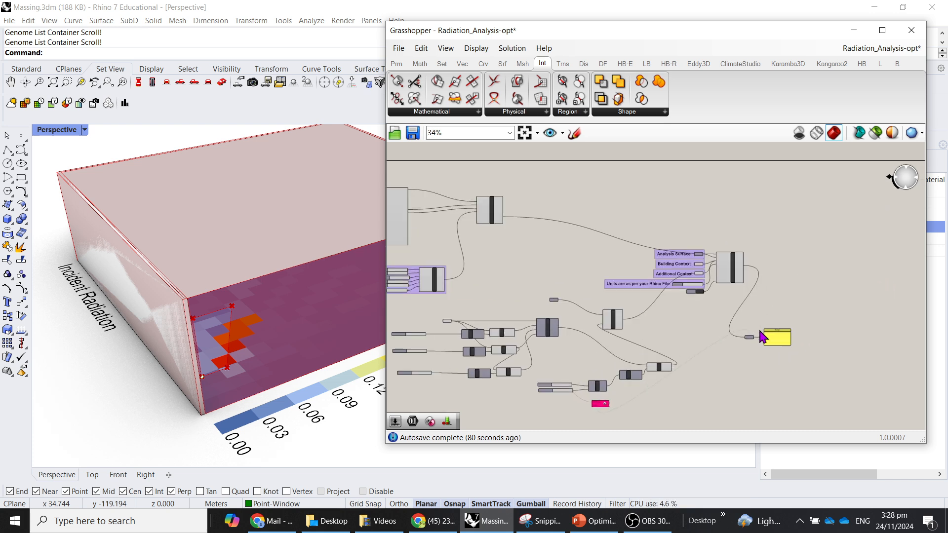
{"action": "left_click_drag", "start_coordinate": [813, 348], "coordinate": [701, 218]}
{"action": "left_click_drag", "start_coordinate": [729, 268], "coordinate": [812, 223]}
{"action": "left_click", "coordinate": [748, 343]}
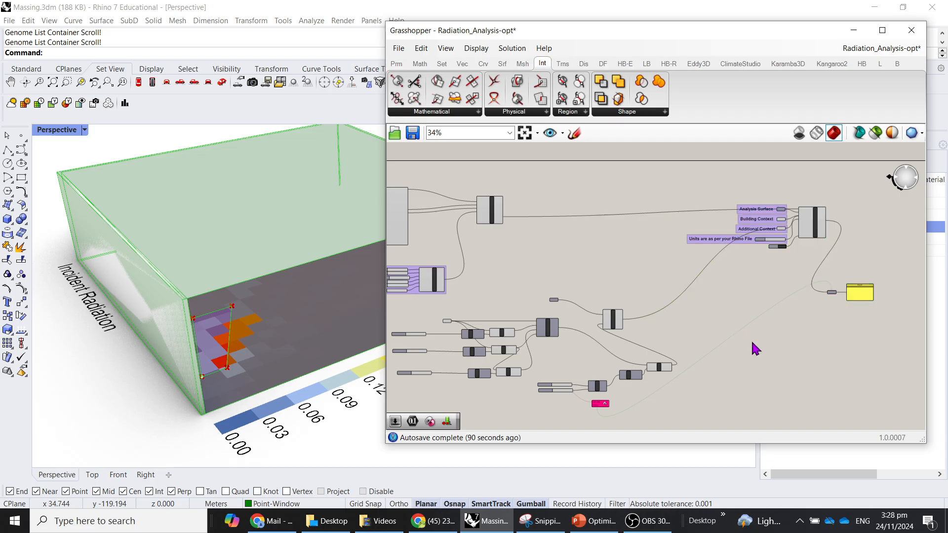
Trace the SkyMatrix sky_mtx output into the IncidentRadiation component
{"action": "scroll", "coordinate": [489, 200], "scroll_direction": "up", "scroll_amount": 4}
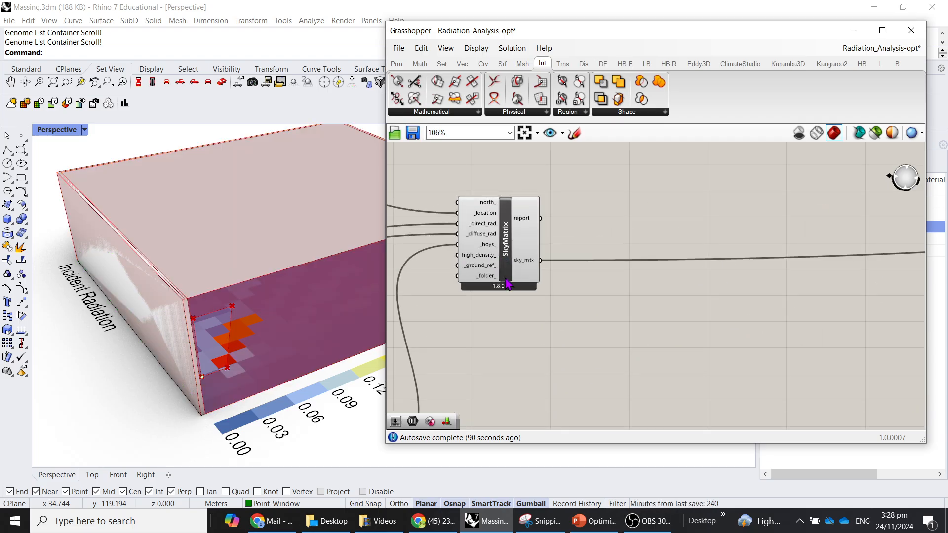
{"action": "scroll", "coordinate": [654, 299], "scroll_direction": "down", "scroll_amount": 2}
{"action": "right_click_drag", "start_coordinate": [807, 348], "coordinate": [659, 247]}
{"action": "right_click_drag", "start_coordinate": [808, 246], "coordinate": [539, 318]}
{"action": "scroll", "coordinate": [794, 265], "scroll_direction": "up", "scroll_amount": 2}
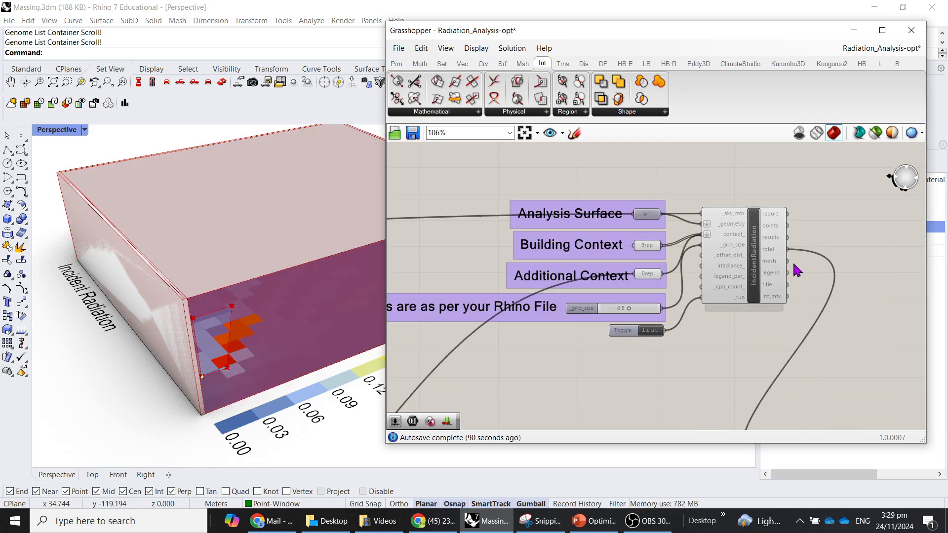
Check the Analysis Surface, Building Context and Additional Context parameters against the room geometry and radiation legend in the viewport
{"action": "scroll", "coordinate": [659, 216], "scroll_direction": "up", "scroll_amount": 3}
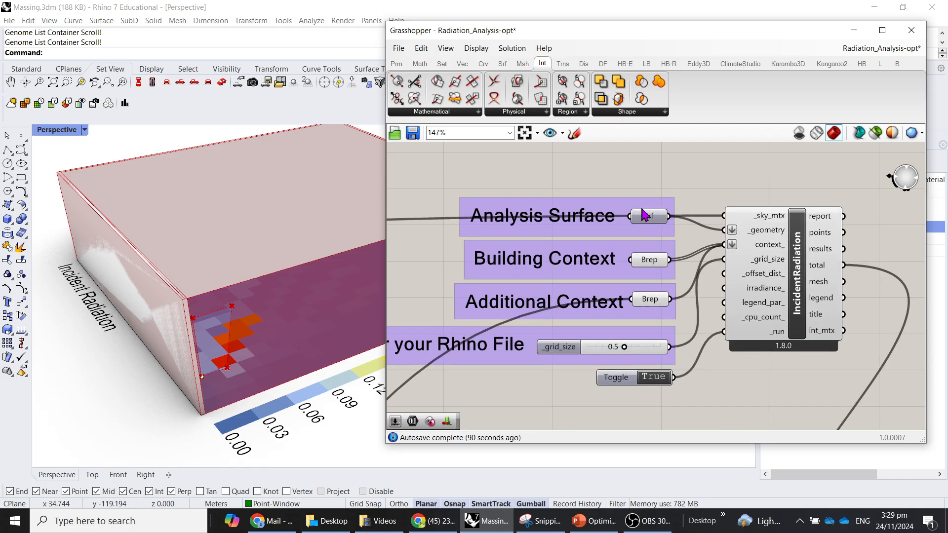
{"action": "left_click", "coordinate": [651, 217]}
{"action": "scroll", "coordinate": [279, 272], "scroll_direction": "down", "scroll_amount": 4}
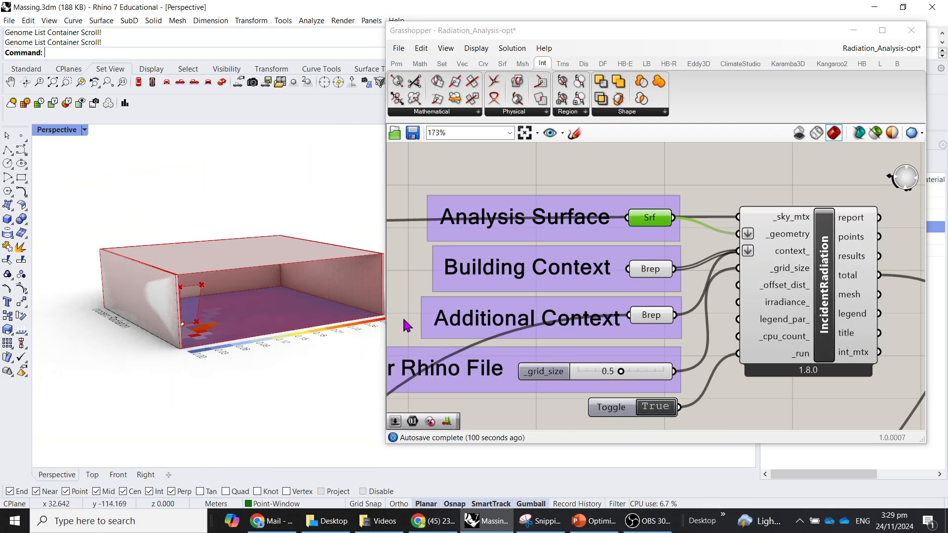
{"action": "left_click", "coordinate": [650, 271]}
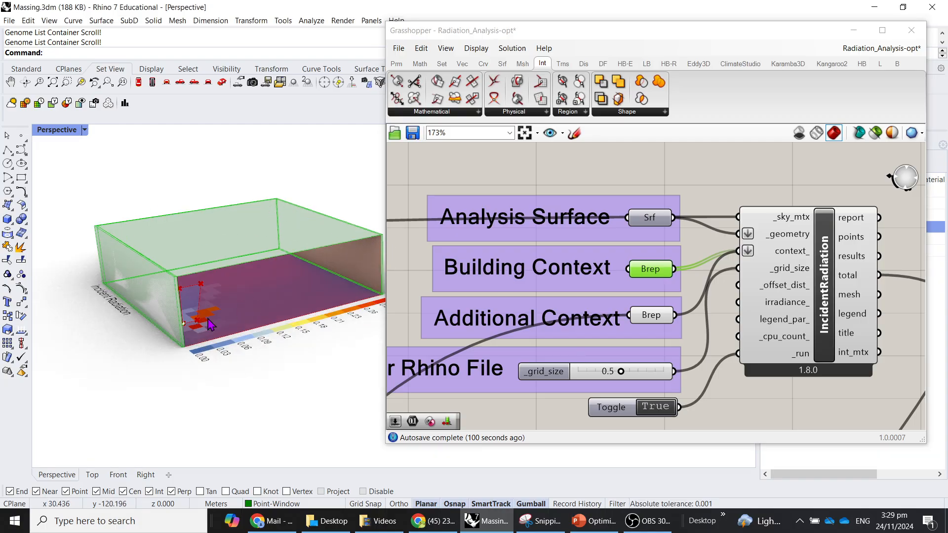
{"action": "left_click", "coordinate": [669, 325]}
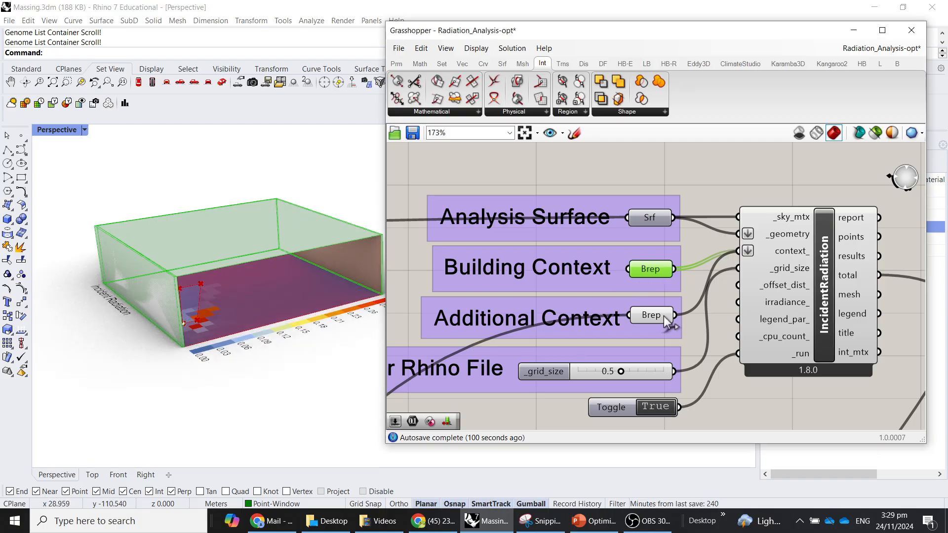
{"action": "left_click", "coordinate": [664, 323]}
{"action": "scroll", "coordinate": [180, 297], "scroll_direction": "up", "scroll_amount": 5}
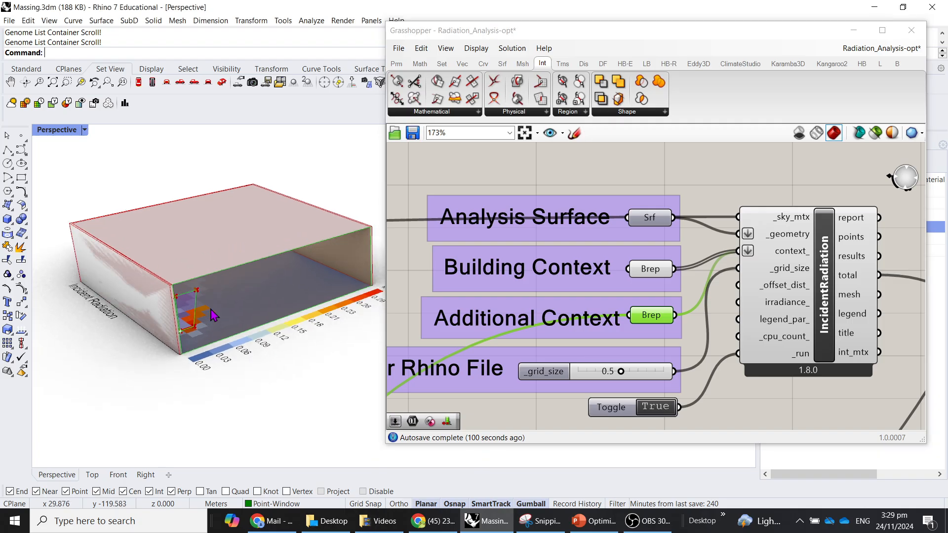
{"action": "scroll", "coordinate": [198, 250], "scroll_direction": "down", "scroll_amount": 3}
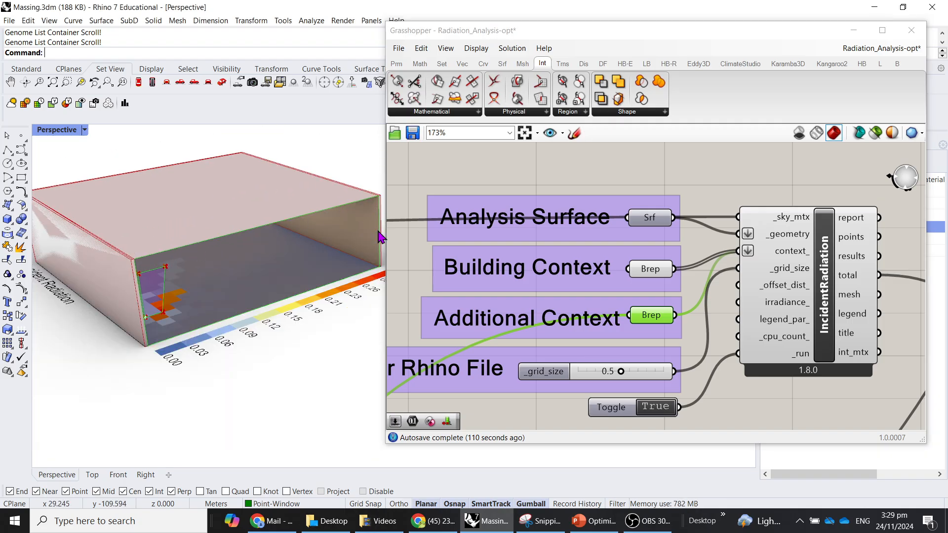
{"action": "left_click_drag", "start_coordinate": [617, 32], "coordinate": [627, 370]}
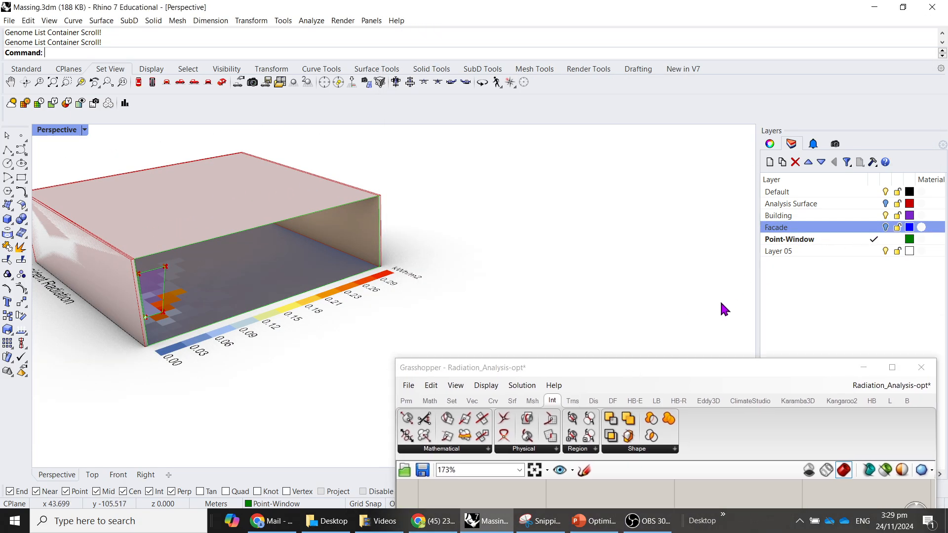
{"action": "left_click_drag", "start_coordinate": [709, 365], "coordinate": [720, 41]}
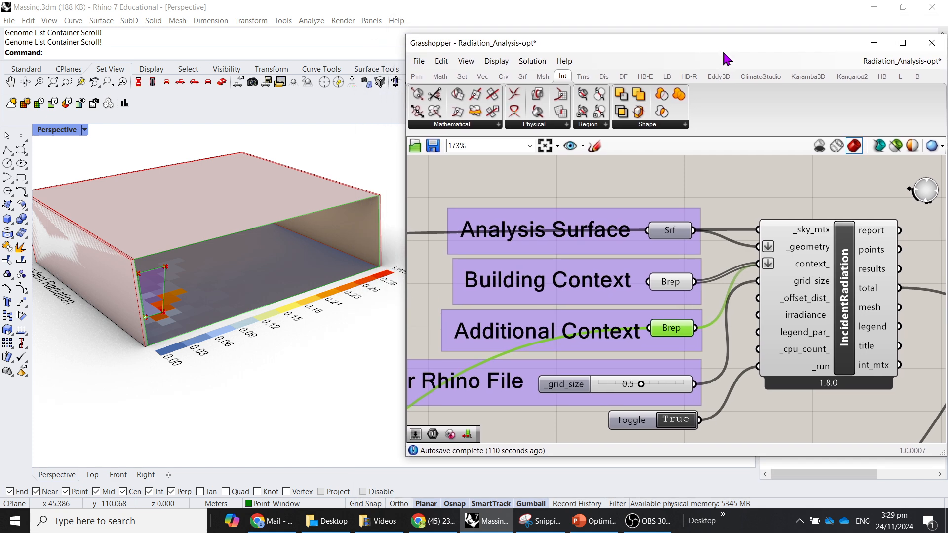
Trace the Additional Context wire back to Solid Difference, and examine the window Surface, Series, Unit Y and Move chain that cuts it
{"action": "scroll", "coordinate": [771, 256], "scroll_direction": "down", "scroll_amount": 3}
{"action": "right_click_drag", "start_coordinate": [512, 385], "coordinate": [615, 291]}
{"action": "right_click_drag", "start_coordinate": [425, 420], "coordinate": [662, 275]}
{"action": "scroll", "coordinate": [541, 313], "scroll_direction": "up", "scroll_amount": 3}
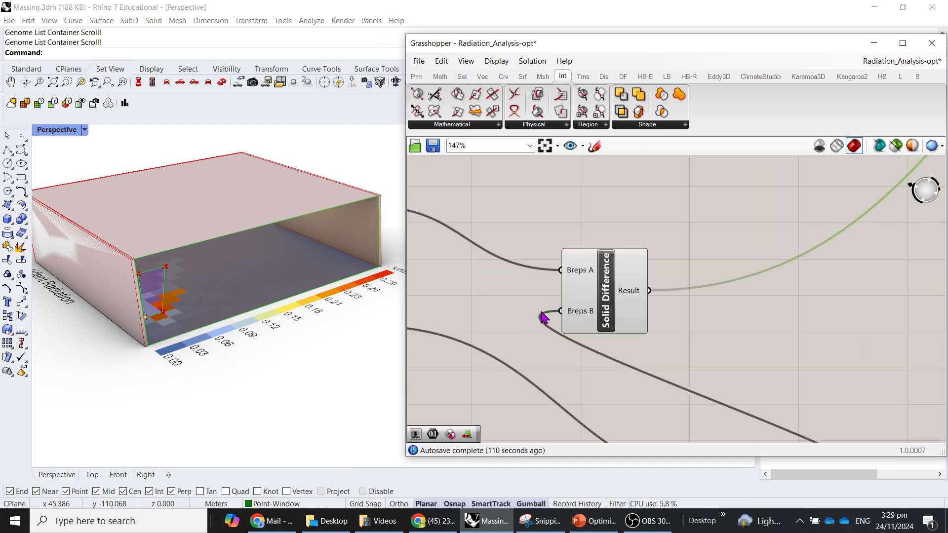
{"action": "right_click_drag", "start_coordinate": [559, 313], "coordinate": [703, 299]}
{"action": "left_click", "coordinate": [706, 307]}
{"action": "right_click_drag", "start_coordinate": [642, 323], "coordinate": [666, 257]}
{"action": "scroll", "coordinate": [646, 311], "scroll_direction": "down", "scroll_amount": 3}
{"action": "scroll", "coordinate": [618, 410], "scroll_direction": "up", "scroll_amount": 2}
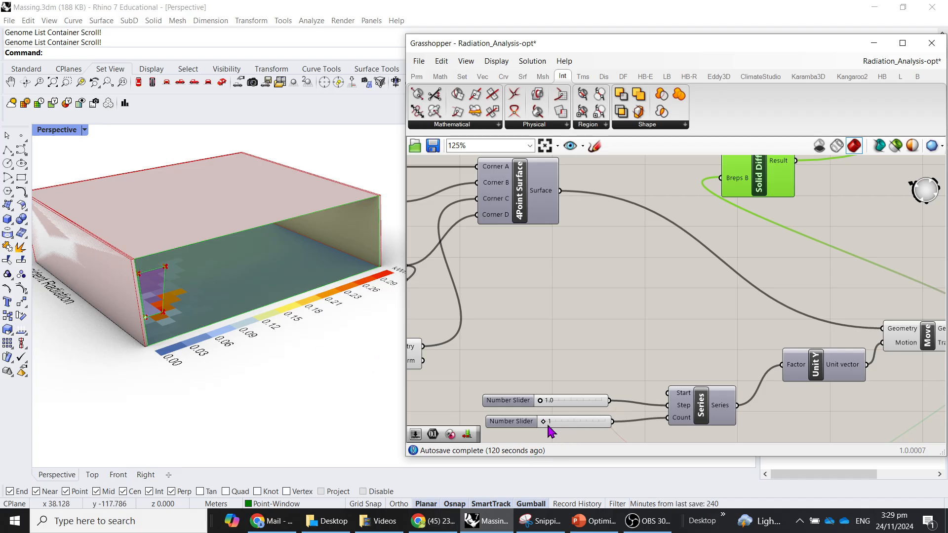
{"action": "left_click_drag", "start_coordinate": [543, 423], "coordinate": [523, 422]}
Find the Point parameter that starts the window geometry and move its referenced Rhino point slightly along the facade's Y direction
{"action": "scroll", "coordinate": [500, 316], "scroll_direction": "down", "scroll_amount": 3}
{"action": "right_click_drag", "start_coordinate": [419, 289], "coordinate": [718, 318]}
{"action": "right_click_drag", "start_coordinate": [586, 297], "coordinate": [630, 294]}
{"action": "scroll", "coordinate": [582, 227], "scroll_direction": "up", "scroll_amount": 3}
{"action": "left_click_drag", "start_coordinate": [615, 230], "coordinate": [540, 231]}
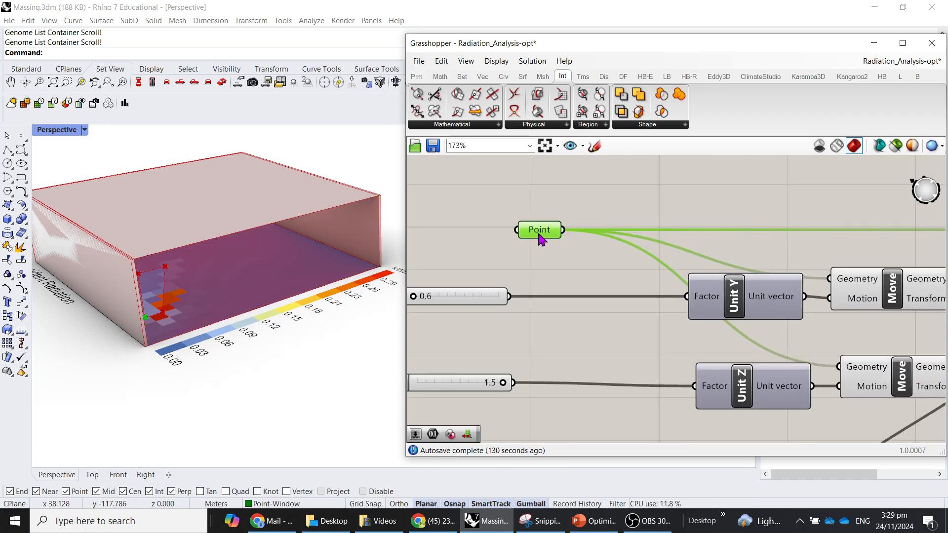
{"action": "scroll", "coordinate": [150, 330], "scroll_direction": "up", "scroll_amount": 3}
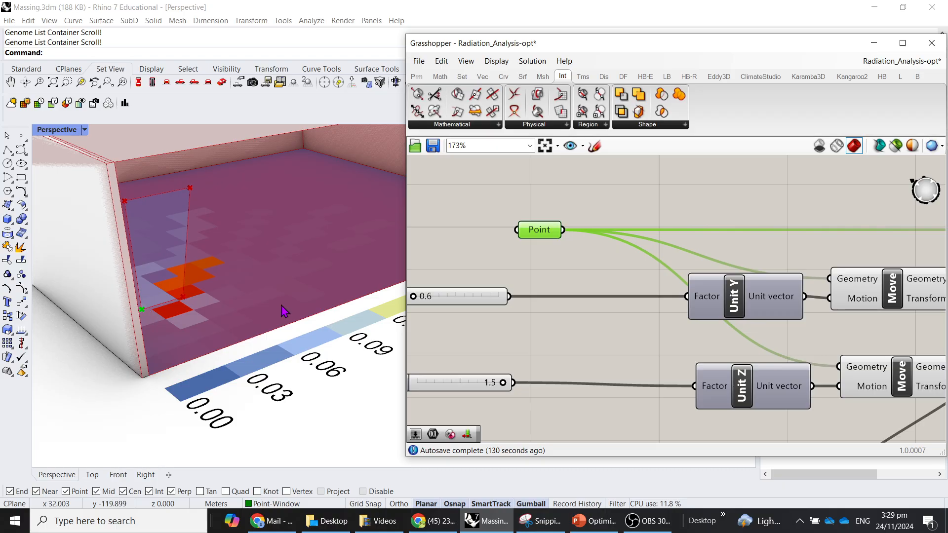
{"action": "left_click", "coordinate": [144, 310]}
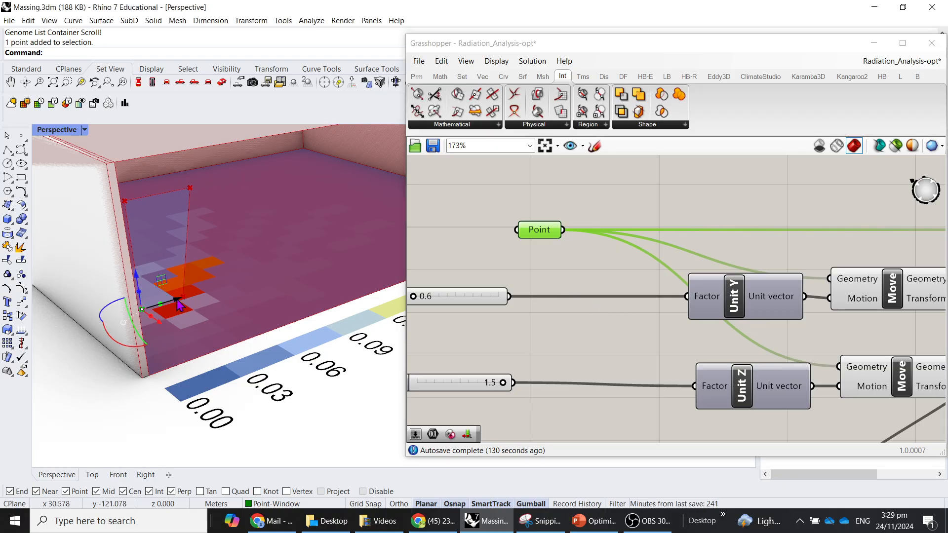
{"action": "left_click_drag", "start_coordinate": [178, 305], "coordinate": [184, 304]}
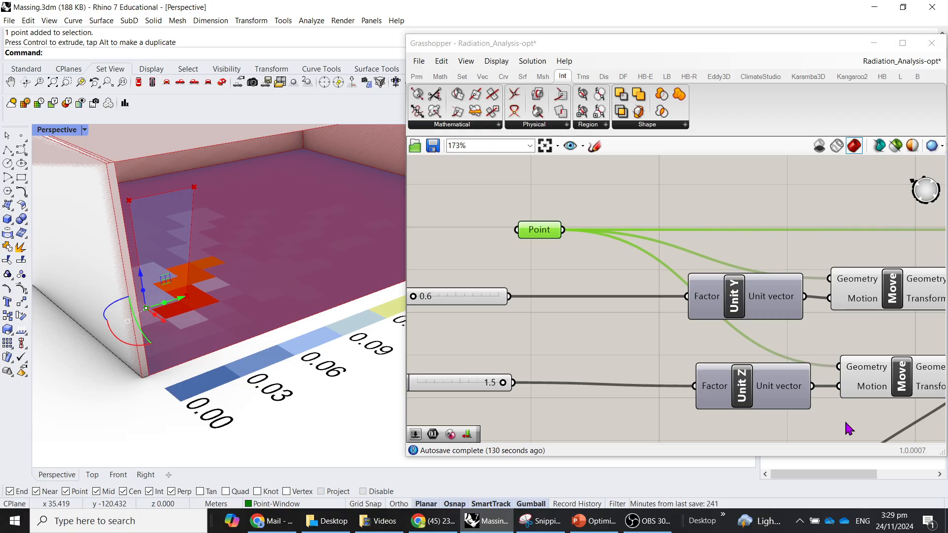
Set the slider of the first Unit Y vector to 1.1 and the Unit Z slider to 0.9 to reshape the window
{"action": "scroll", "coordinate": [438, 258], "scroll_direction": "down", "scroll_amount": 3}
{"action": "right_click_drag", "start_coordinate": [488, 298], "coordinate": [603, 295]}
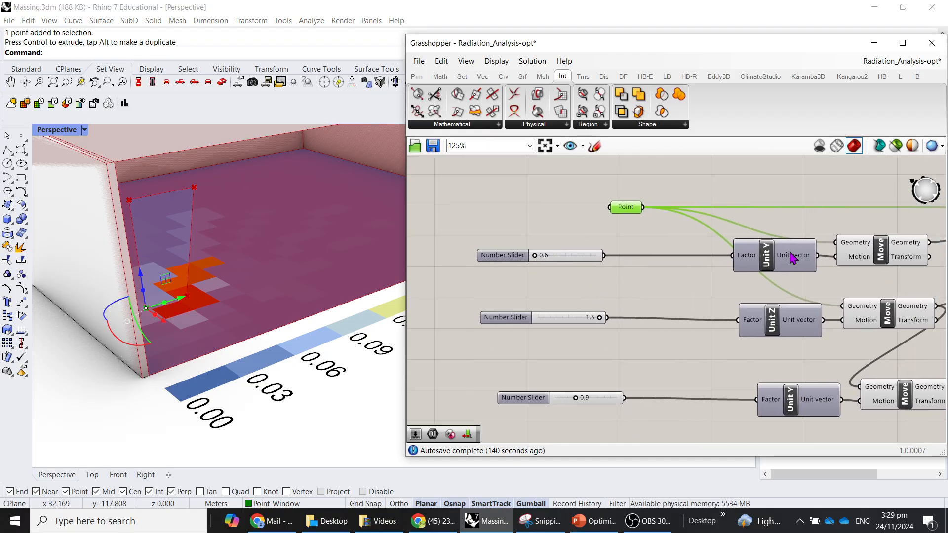
{"action": "right_click_drag", "start_coordinate": [866, 252], "coordinate": [769, 274]}
{"action": "scroll", "coordinate": [679, 279], "scroll_direction": "down", "scroll_amount": 2}
{"action": "scroll", "coordinate": [521, 276], "scroll_direction": "up", "scroll_amount": 2}
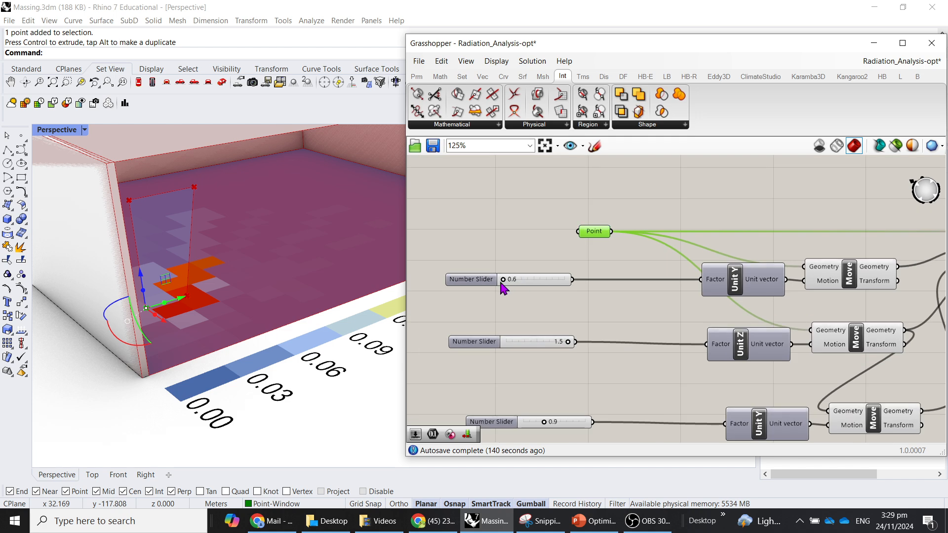
{"action": "left_click", "coordinate": [472, 298]}
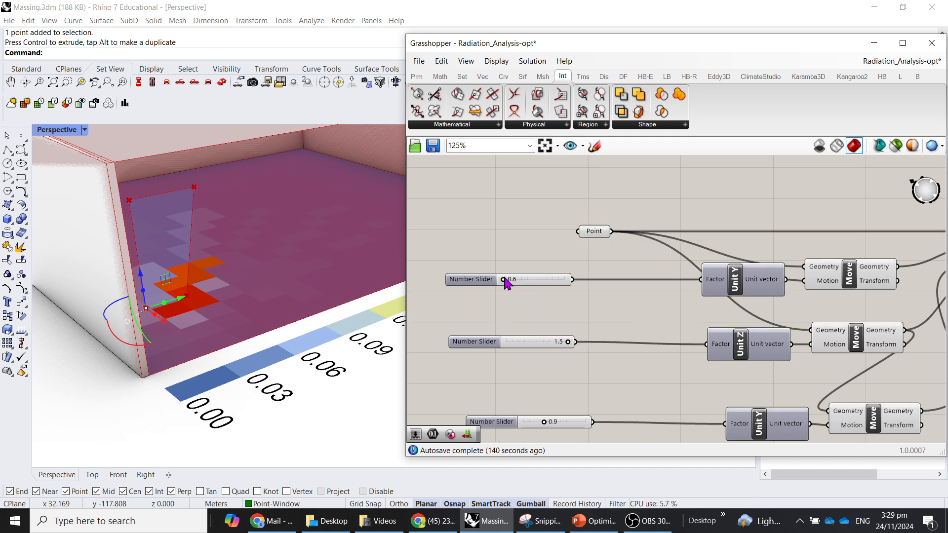
{"action": "left_click_drag", "start_coordinate": [504, 280], "coordinate": [537, 281]}
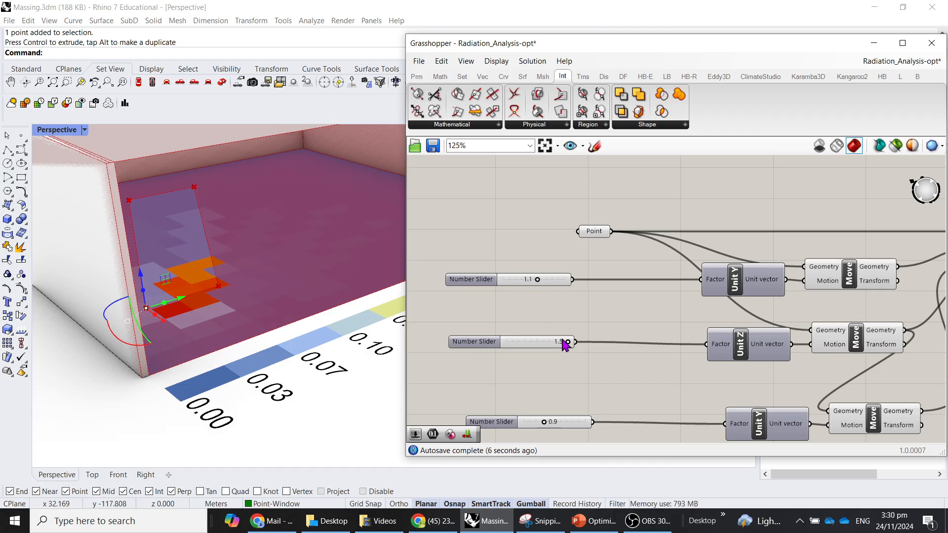
{"action": "left_click_drag", "start_coordinate": [543, 346], "coordinate": [528, 346]}
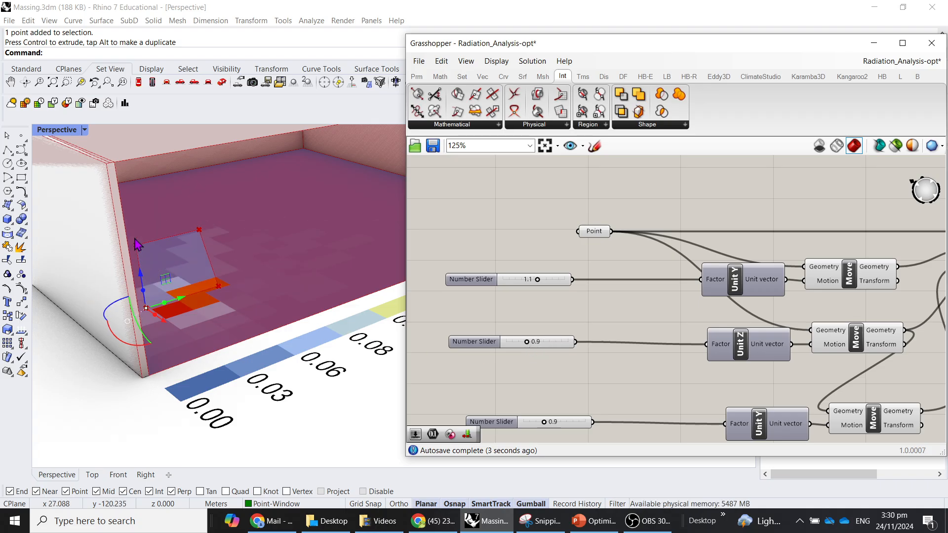
Try 1.5 on the slider of the second Unit Y vector, then bring the window's upper corner back with 1.0
{"action": "scroll", "coordinate": [590, 282], "scroll_direction": "down", "scroll_amount": 2}
{"action": "scroll", "coordinate": [583, 346], "scroll_direction": "up", "scroll_amount": 3}
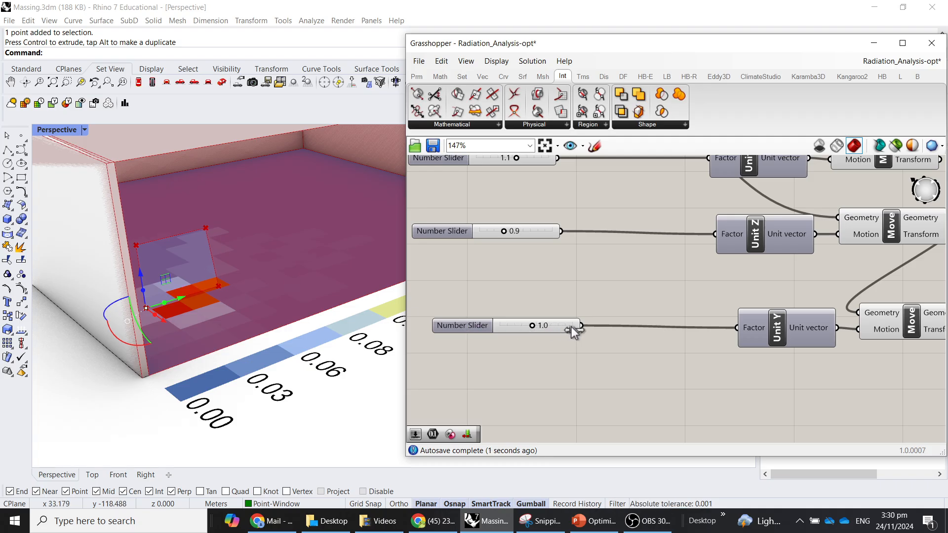
{"action": "left_click_drag", "start_coordinate": [524, 325], "coordinate": [578, 325]}
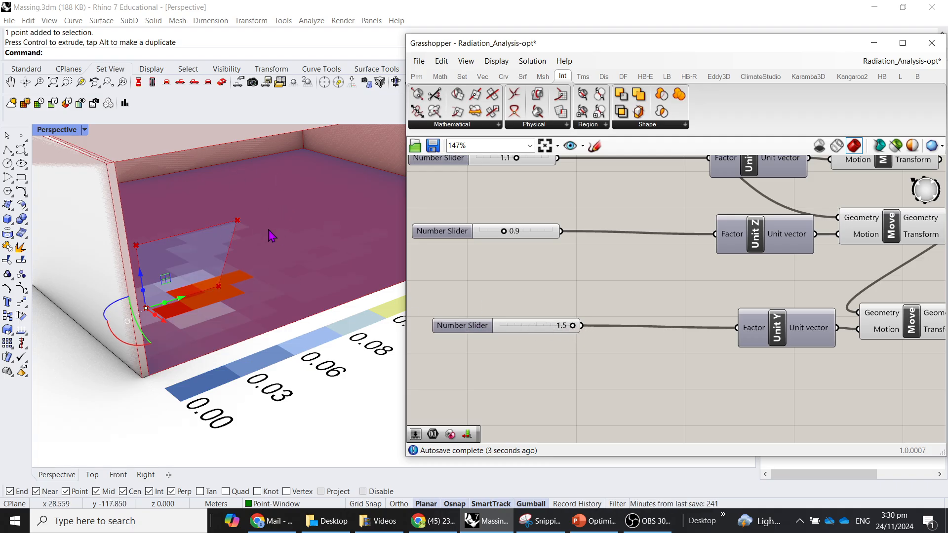
{"action": "left_click_drag", "start_coordinate": [571, 326], "coordinate": [540, 328]}
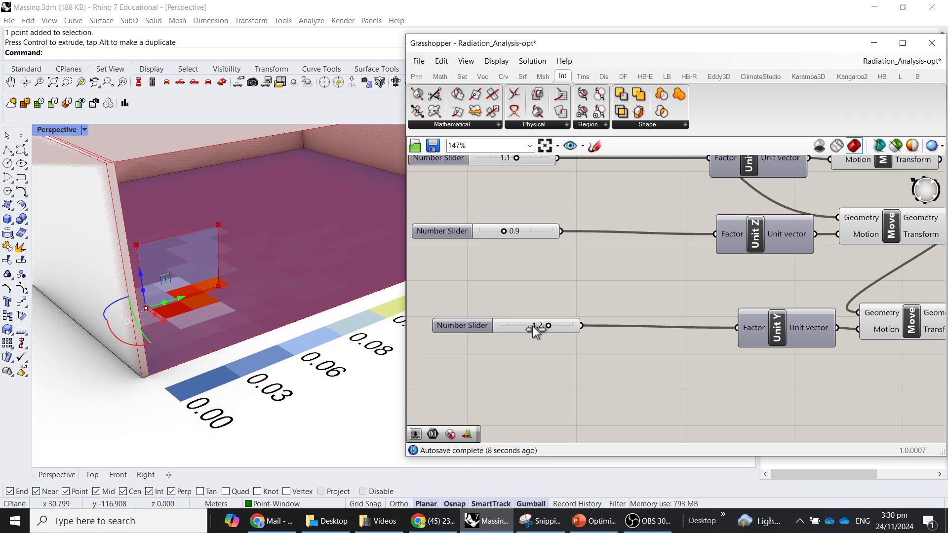
Set the Unit Z slider and both Unit Y sliders to 0.8 to make the window opening square
{"action": "left_click_drag", "start_coordinate": [502, 232], "coordinate": [490, 230]}
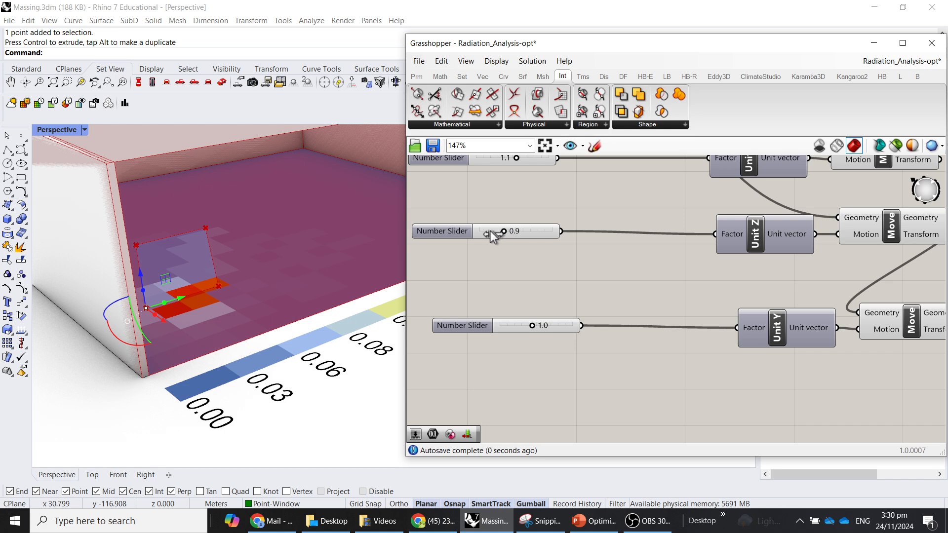
{"action": "left_click_drag", "start_coordinate": [516, 327], "coordinate": [512, 324]}
{"action": "right_click_drag", "start_coordinate": [522, 224], "coordinate": [556, 334]}
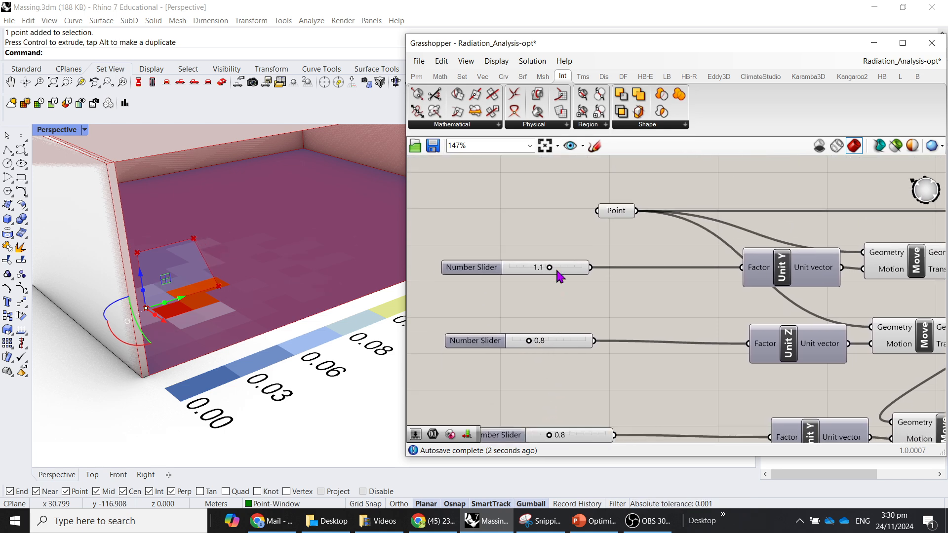
{"action": "left_click_drag", "start_coordinate": [548, 271], "coordinate": [523, 269]}
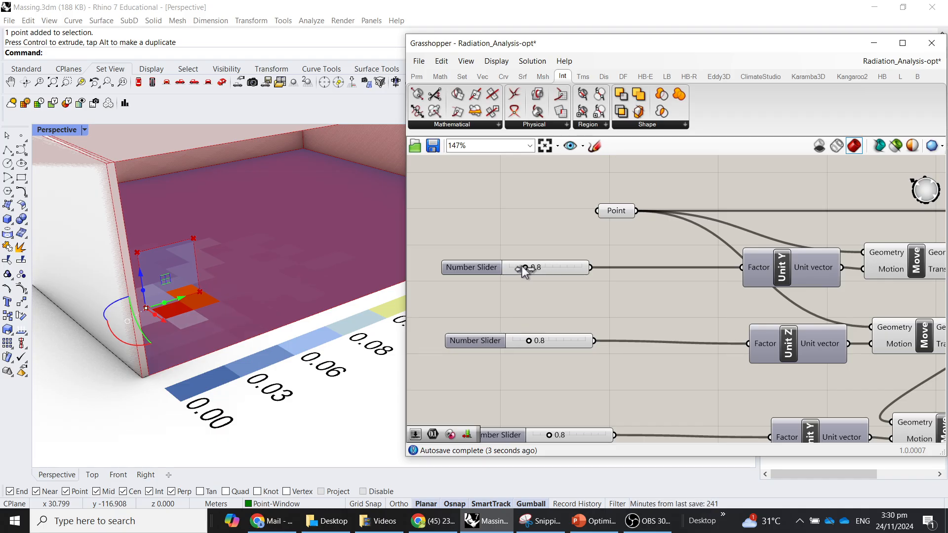
Examine the Series component that arrays the windows, its Step and Count sliders, and the Galapagos genome link
{"action": "scroll", "coordinate": [522, 265], "scroll_direction": "down", "scroll_amount": 5}
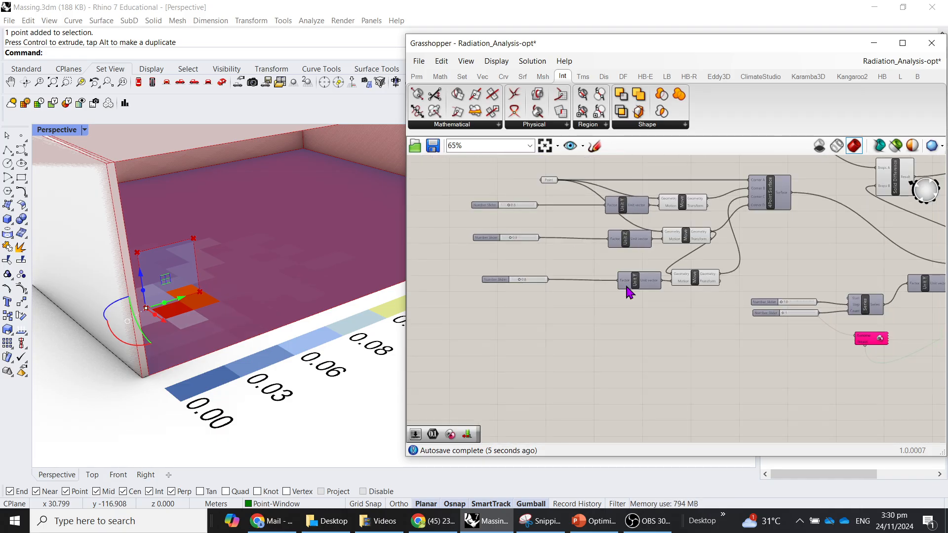
{"action": "scroll", "coordinate": [628, 292], "scroll_direction": "up", "scroll_amount": 3}
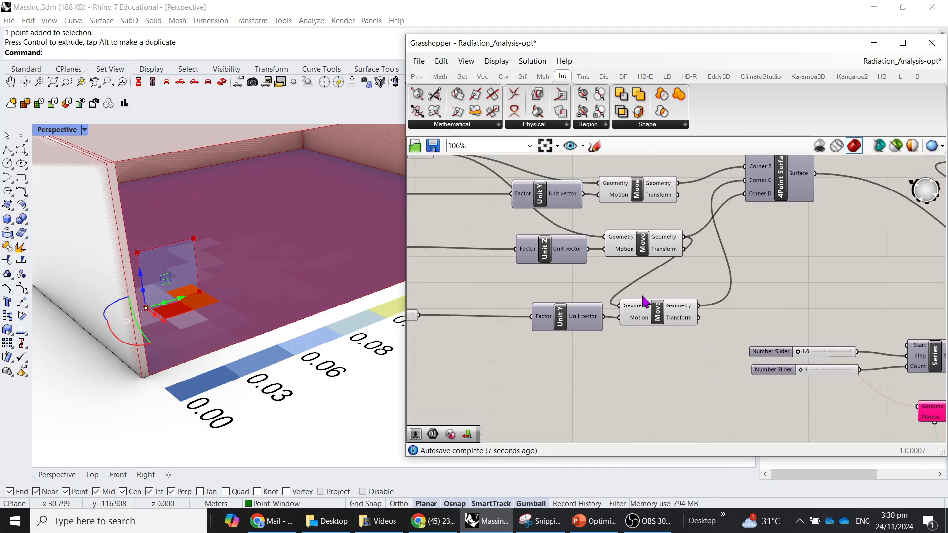
{"action": "right_click_drag", "start_coordinate": [556, 257], "coordinate": [742, 297]}
{"action": "right_click_drag", "start_coordinate": [682, 354], "coordinate": [340, 229]}
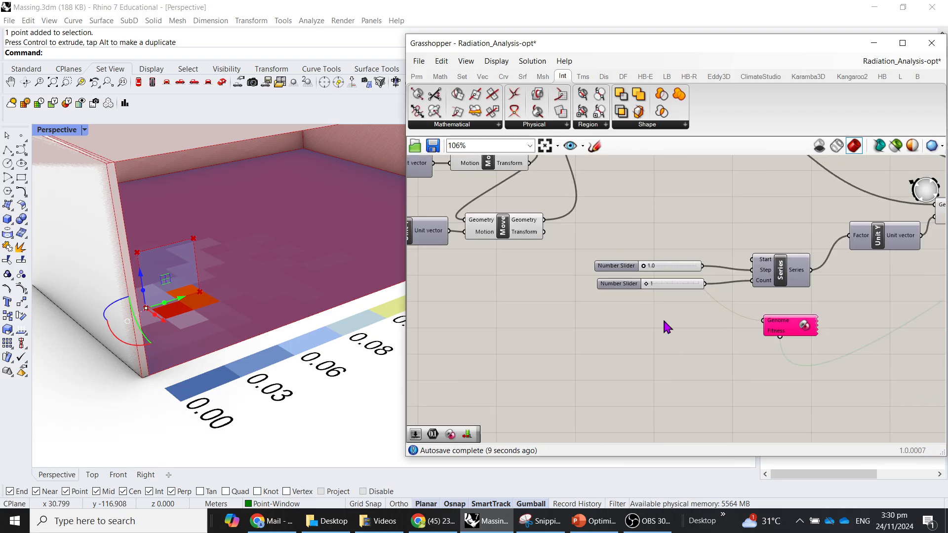
{"action": "scroll", "coordinate": [728, 325], "scroll_direction": "up", "scroll_amount": 3}
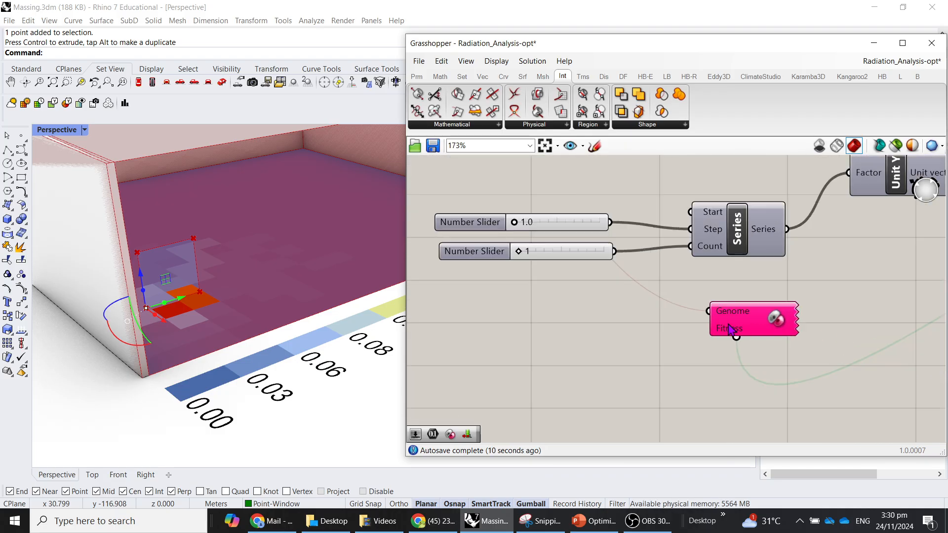
{"action": "right_click", "coordinate": [756, 326]}
{"action": "left_click", "coordinate": [628, 343]}
{"action": "right_click_drag", "start_coordinate": [587, 304], "coordinate": [591, 321]}
{"action": "scroll", "coordinate": [530, 269], "scroll_direction": "up", "scroll_amount": 3}
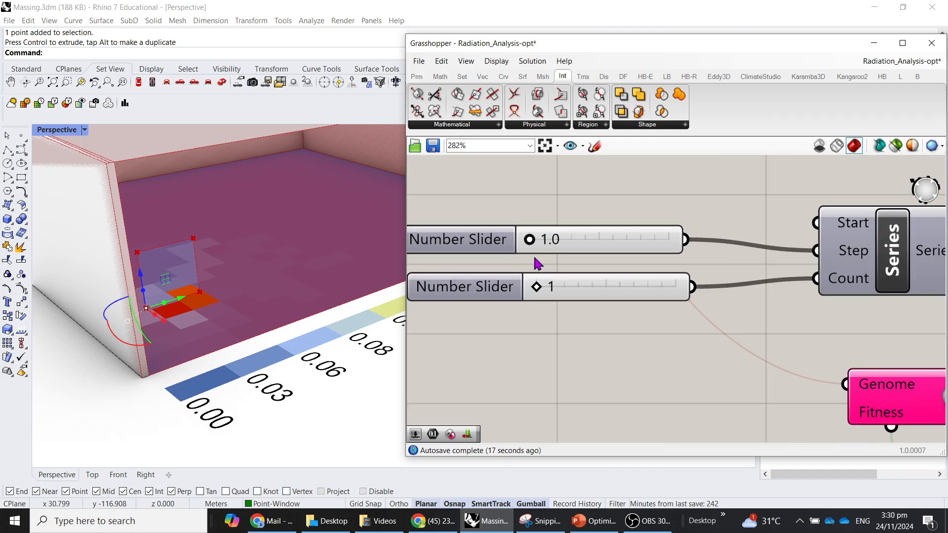
Highlight the Move component that copies the windows, then set the Series Count slider to 2 and the Step slider to 1.7
{"action": "scroll", "coordinate": [849, 291], "scroll_direction": "down", "scroll_amount": 3}
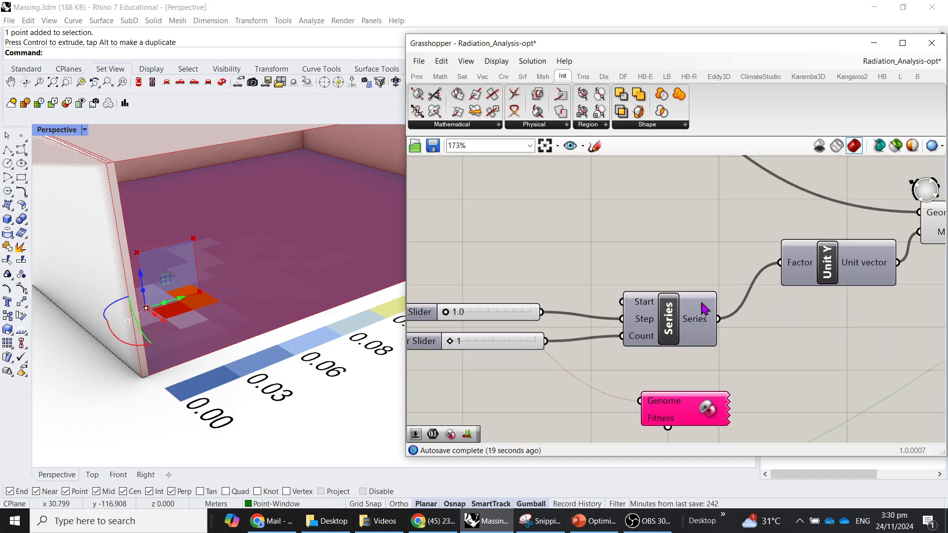
{"action": "left_click", "coordinate": [920, 244]}
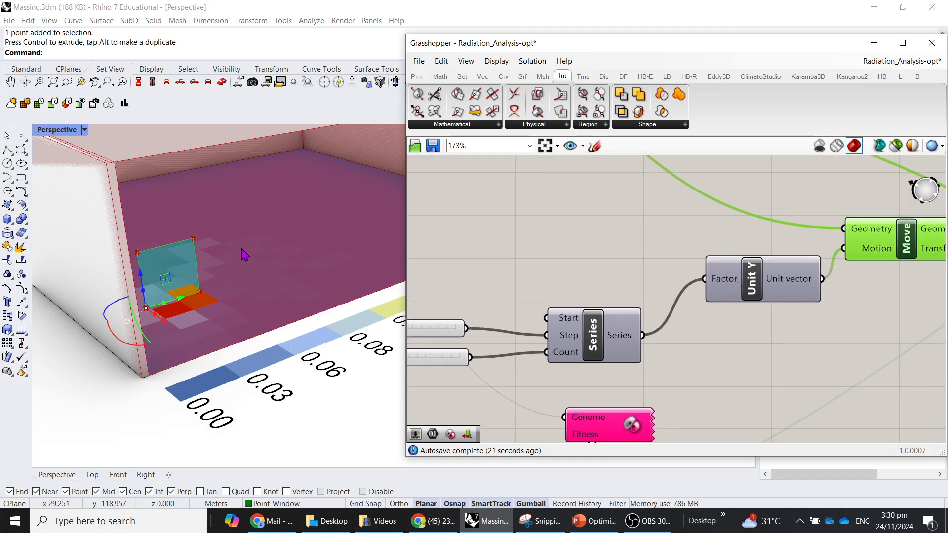
{"action": "scroll", "coordinate": [237, 248], "scroll_direction": "down", "scroll_amount": 4}
{"action": "right_click_drag", "start_coordinate": [642, 333], "coordinate": [717, 321]}
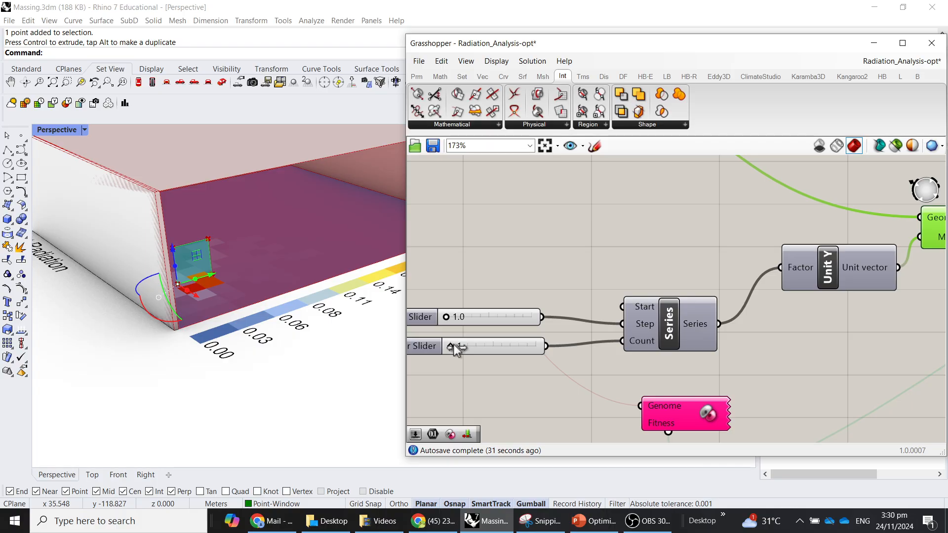
{"action": "left_click_drag", "start_coordinate": [452, 347], "coordinate": [467, 352]}
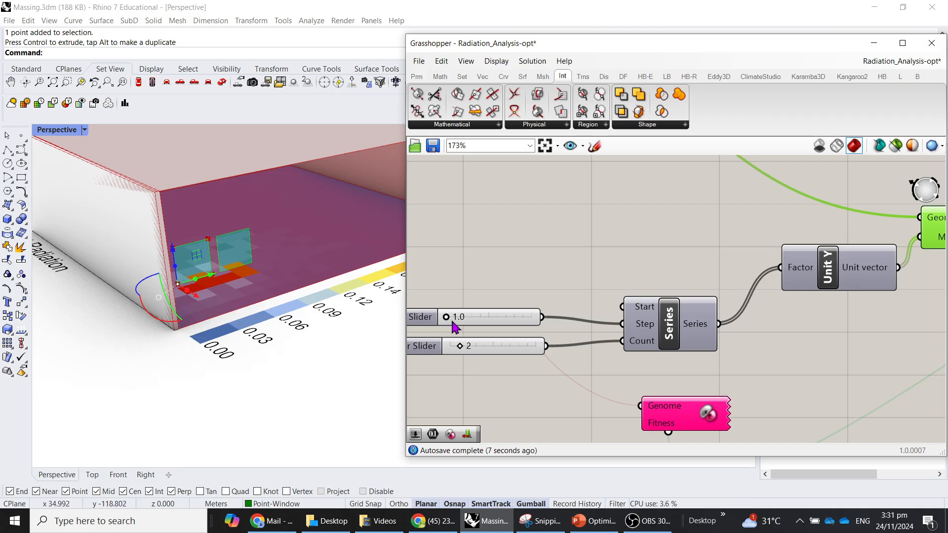
{"action": "left_click_drag", "start_coordinate": [447, 317], "coordinate": [516, 327]}
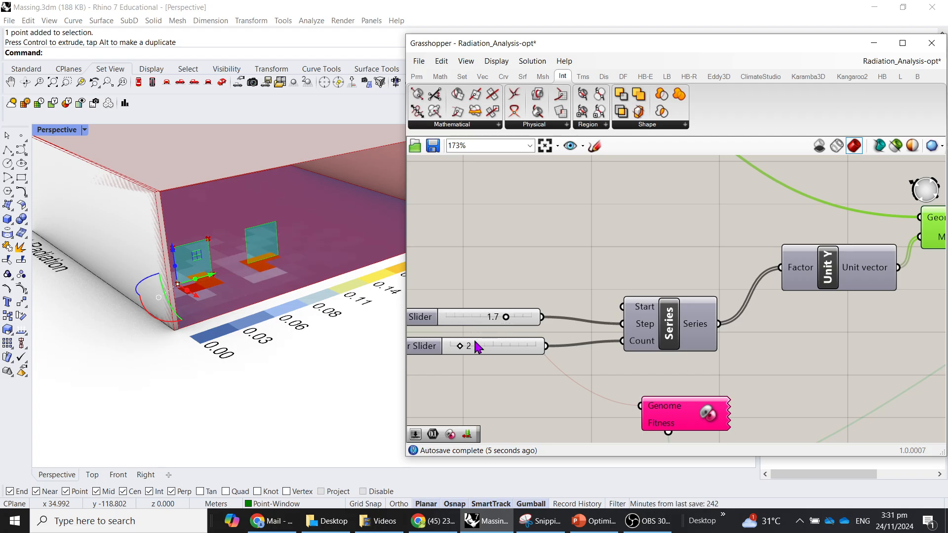
Try 5 on the Series Count slider and clear the component selection
{"action": "left_click_drag", "start_coordinate": [461, 347], "coordinate": [487, 360]}
{"action": "scroll", "coordinate": [315, 310], "scroll_direction": "down", "scroll_amount": 5}
{"action": "left_click", "coordinate": [498, 394]}
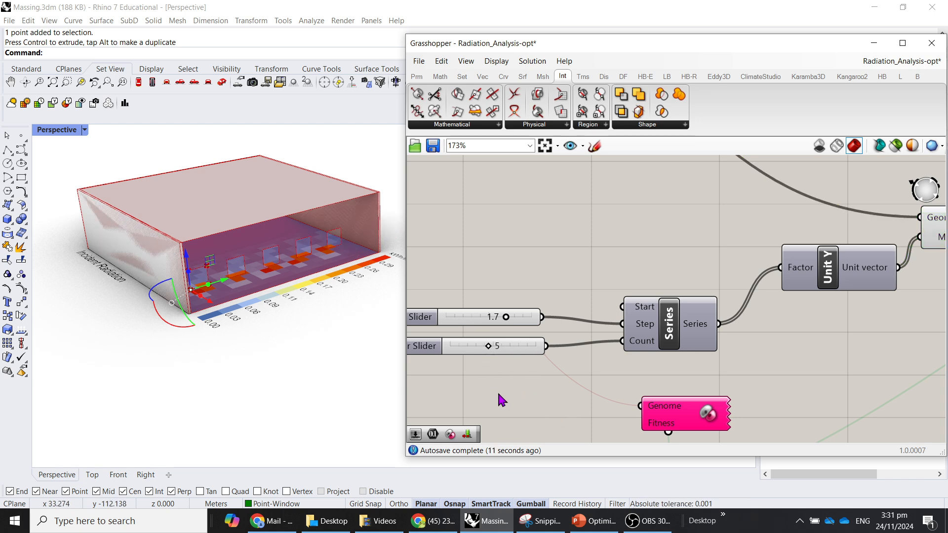
Follow the window array to the Galapagos component and set its genome, the Series Count slider, to 2
{"action": "scroll", "coordinate": [498, 394], "scroll_direction": "down", "scroll_amount": 2}
{"action": "right_click_drag", "start_coordinate": [826, 334], "coordinate": [765, 351]}
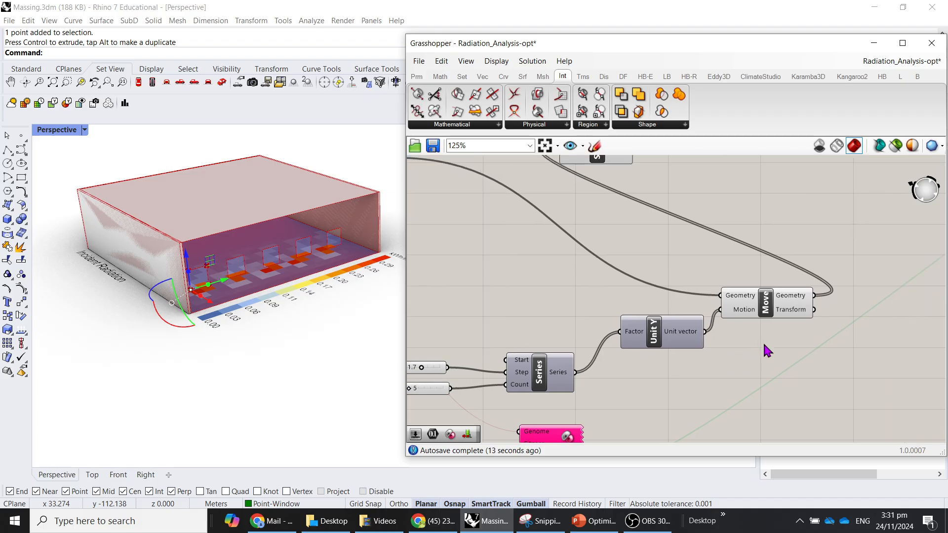
{"action": "scroll", "coordinate": [585, 383], "scroll_direction": "down", "scroll_amount": 2}
{"action": "right_click_drag", "start_coordinate": [594, 228], "coordinate": [663, 204]}
{"action": "scroll", "coordinate": [628, 401], "scroll_direction": "up", "scroll_amount": 7}
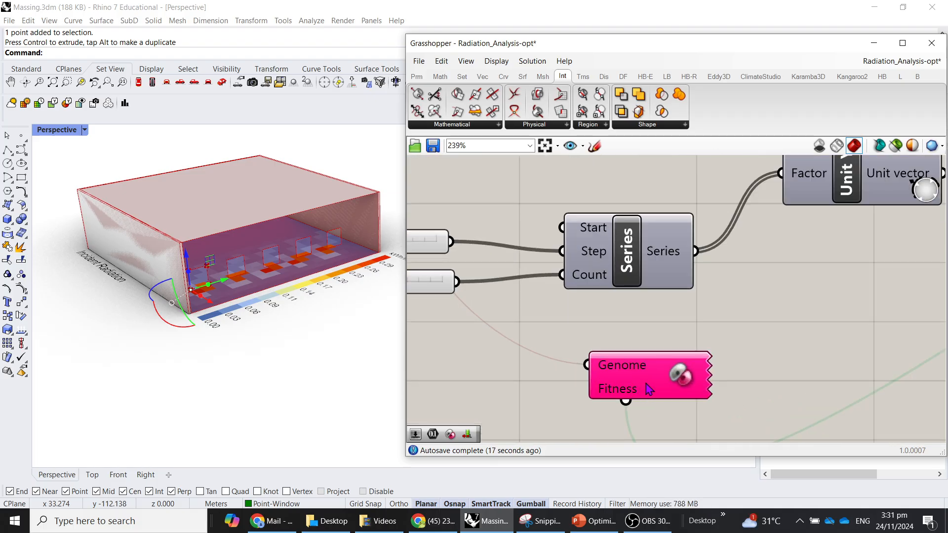
{"action": "right_click_drag", "start_coordinate": [451, 290], "coordinate": [634, 313]}
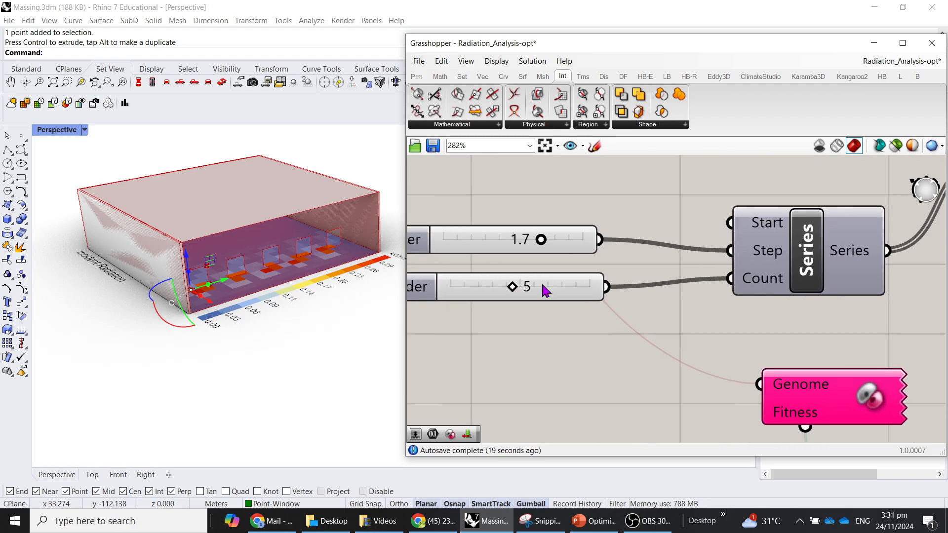
{"action": "left_click_drag", "start_coordinate": [513, 287], "coordinate": [465, 294]}
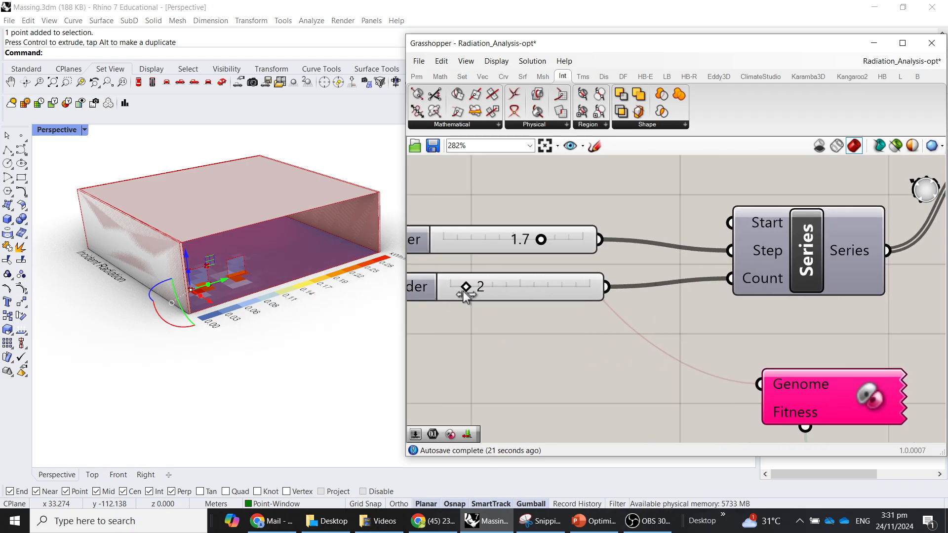
Open the Galapagos editor, set the fitness to Maximize and enable the runtime limit
{"action": "double_click", "coordinate": [859, 398]}
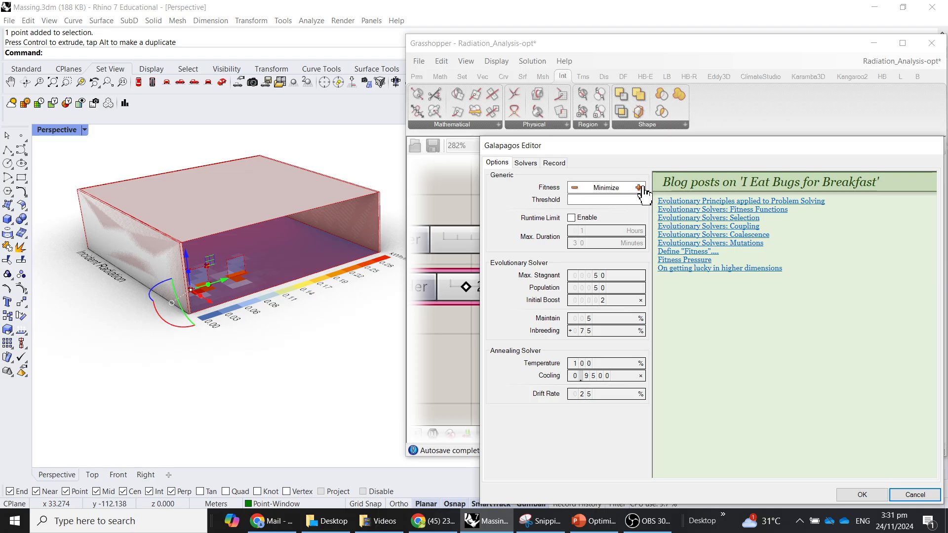
{"action": "left_click", "coordinate": [639, 188]}
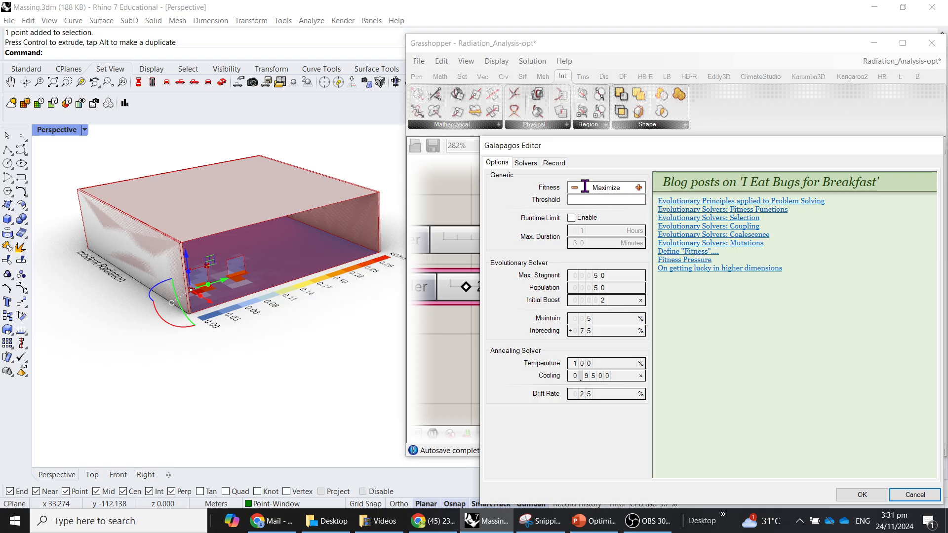
{"action": "left_click", "coordinate": [586, 221]}
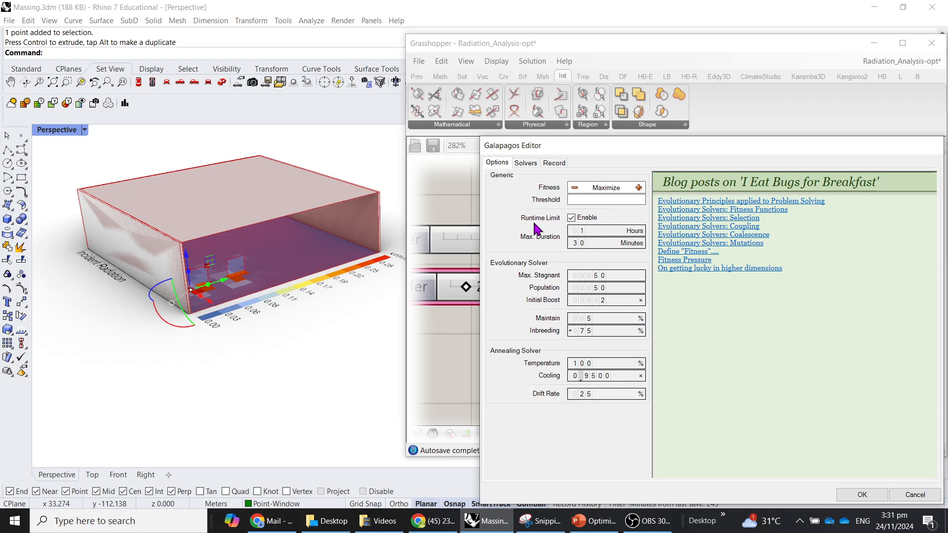
{"action": "left_click", "coordinate": [590, 219]}
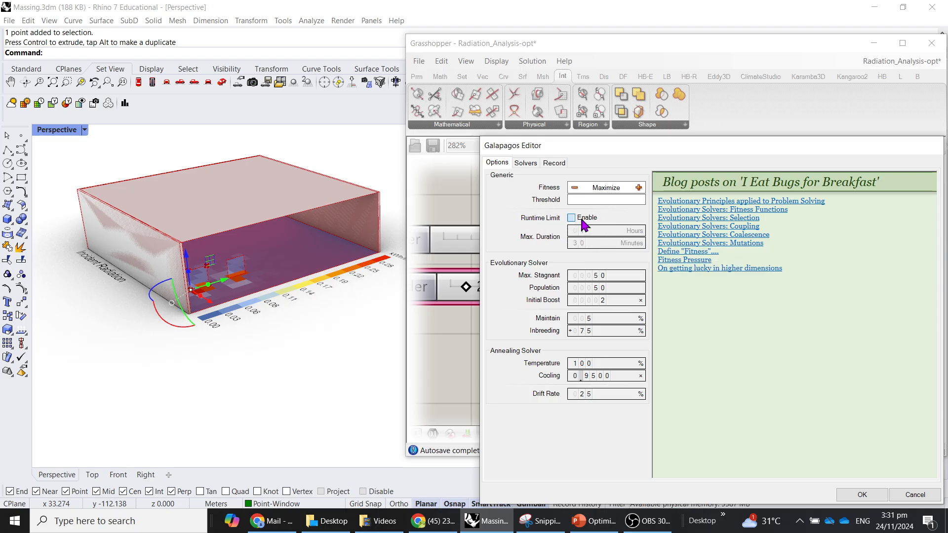
{"action": "left_click", "coordinate": [581, 219]}
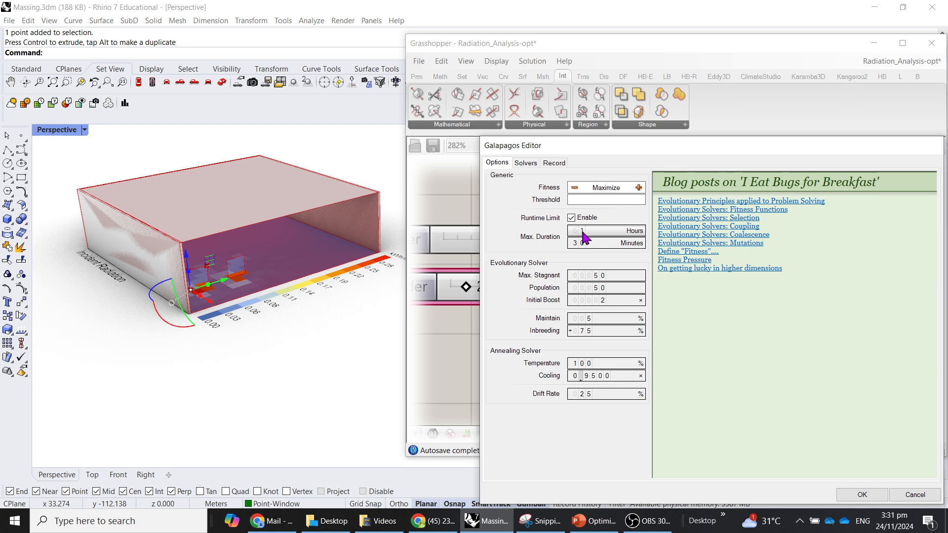
Set the maximum solver duration to 0 hours and 1 minute
{"action": "double_click", "coordinate": [585, 232]}
{"action": "type", "text": "0"}
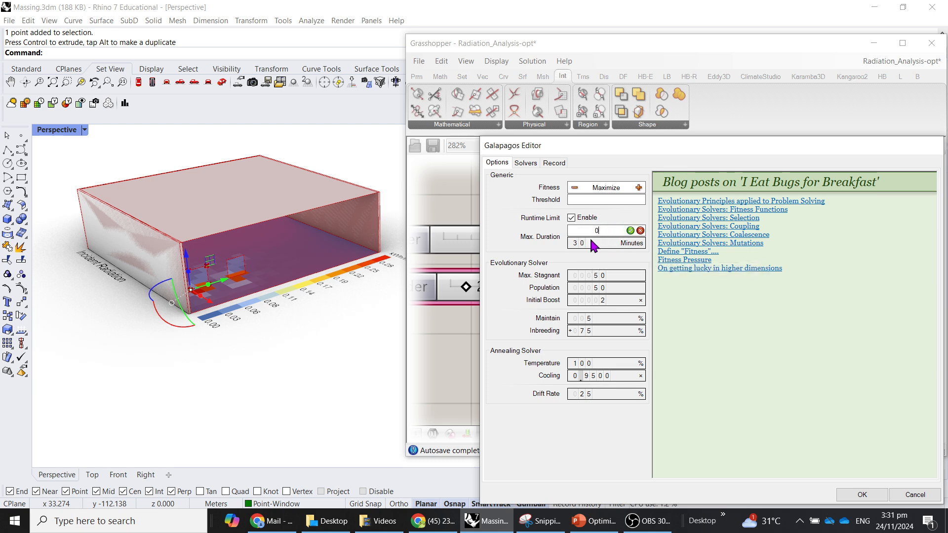
{"action": "key", "text": "Return"}
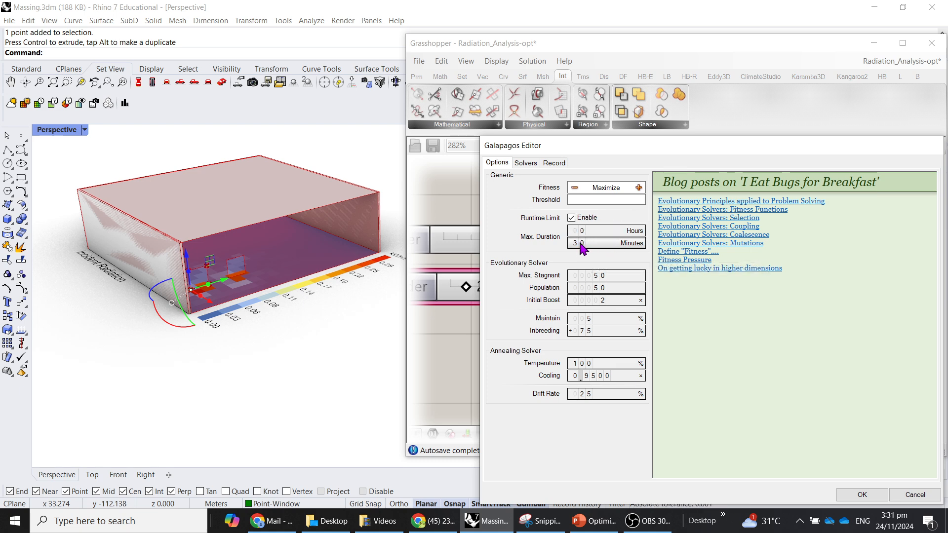
{"action": "double_click", "coordinate": [585, 243]}
{"action": "key", "text": "BackSpace"}
{"action": "key", "text": "BackSpace"}
{"action": "type", "text": "1"}
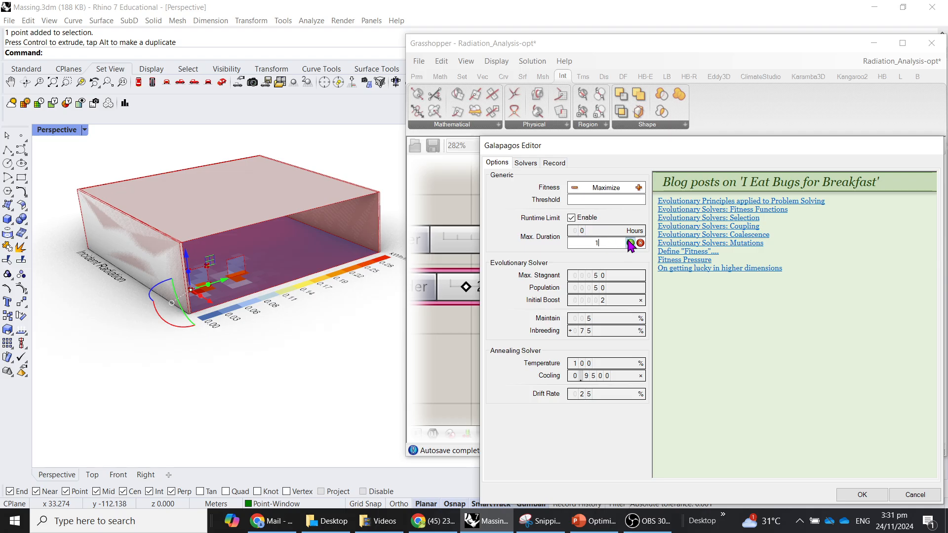
{"action": "left_click", "coordinate": [630, 243]}
Start the Galapagos solver, move its editor aside to watch the Count slider vary, and stop the run
{"action": "left_click", "coordinate": [526, 163]}
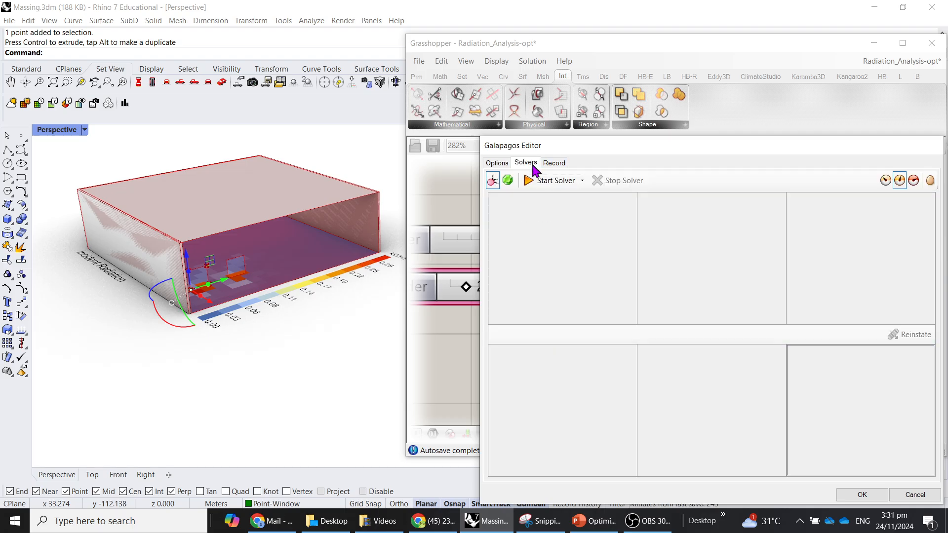
{"action": "left_click", "coordinate": [552, 183]}
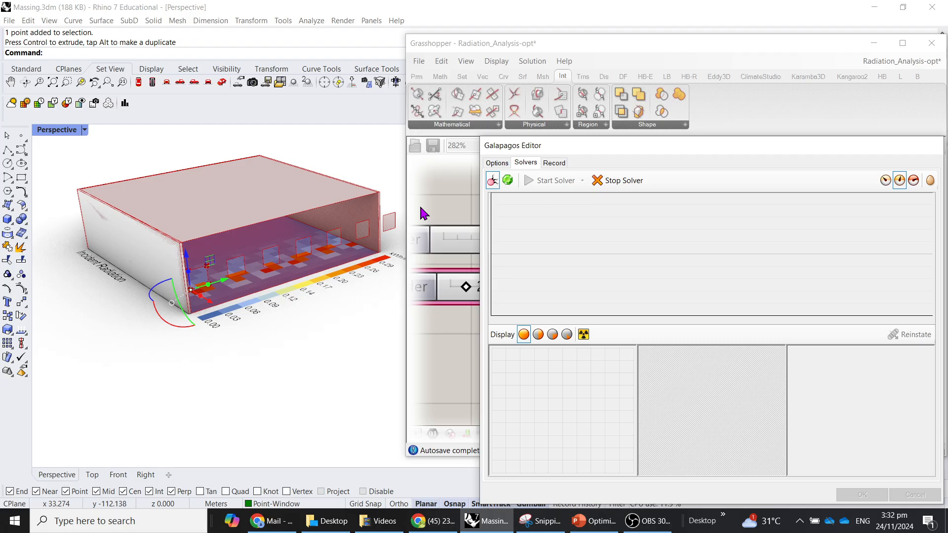
{"action": "left_click_drag", "start_coordinate": [576, 151], "coordinate": [705, 184]}
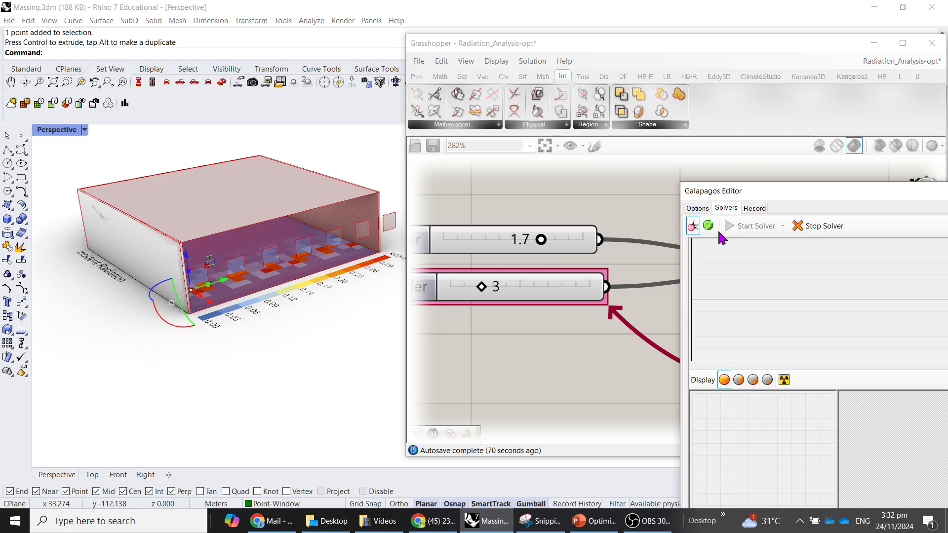
{"action": "left_click", "coordinate": [805, 232]}
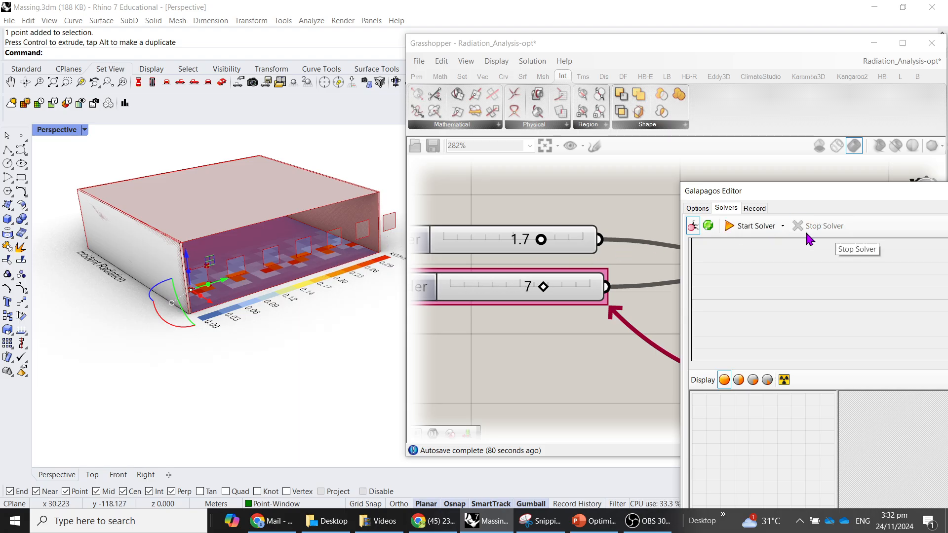
Examine the solver's window layout along the facade and its floor radiation pattern, comparing them with the Series sliders
{"action": "left_click_drag", "start_coordinate": [780, 185], "coordinate": [604, 163]}
{"action": "right_click_drag", "start_coordinate": [143, 279], "coordinate": [134, 280]}
{"action": "scroll", "coordinate": [135, 280], "scroll_direction": "down", "scroll_amount": 3}
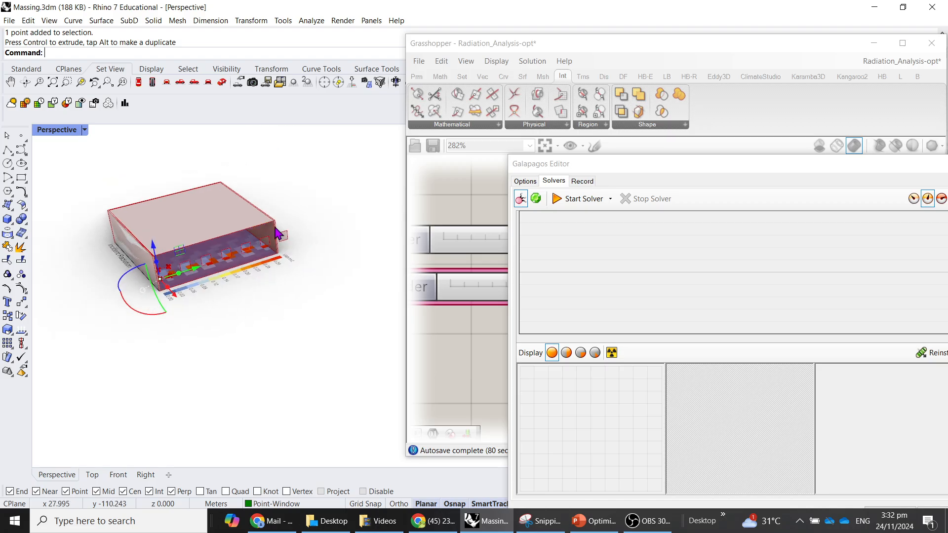
{"action": "scroll", "coordinate": [251, 274], "scroll_direction": "up", "scroll_amount": 6}
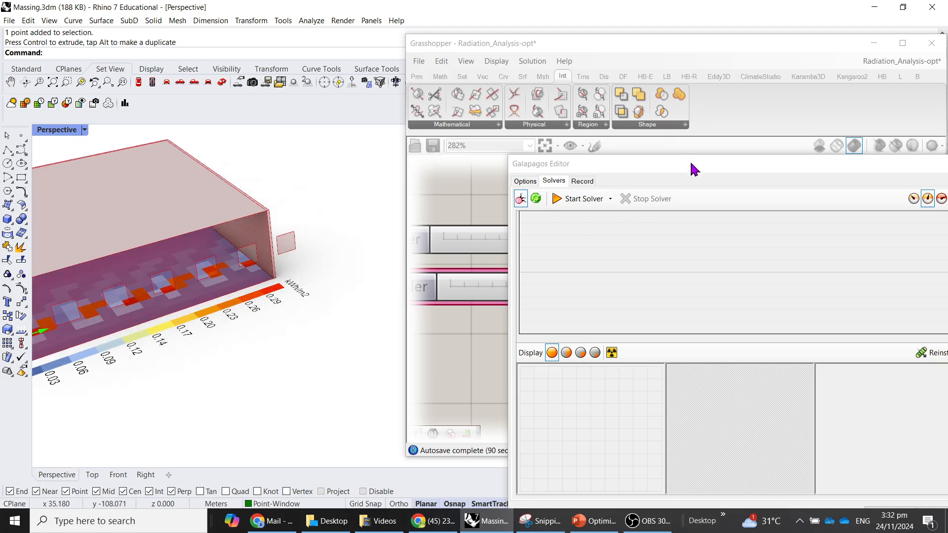
{"action": "left_click_drag", "start_coordinate": [690, 164], "coordinate": [437, 423]}
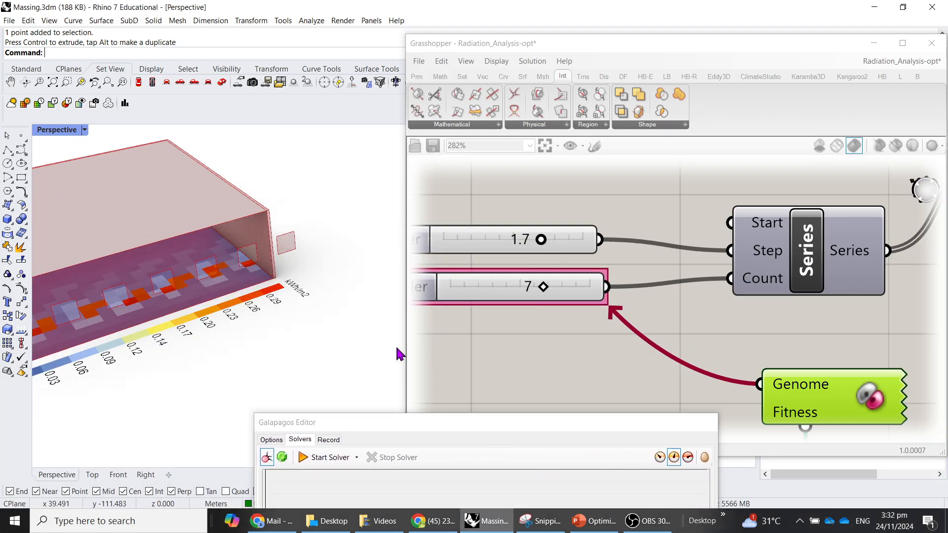
{"action": "scroll", "coordinate": [620, 268], "scroll_direction": "down", "scroll_amount": 6}
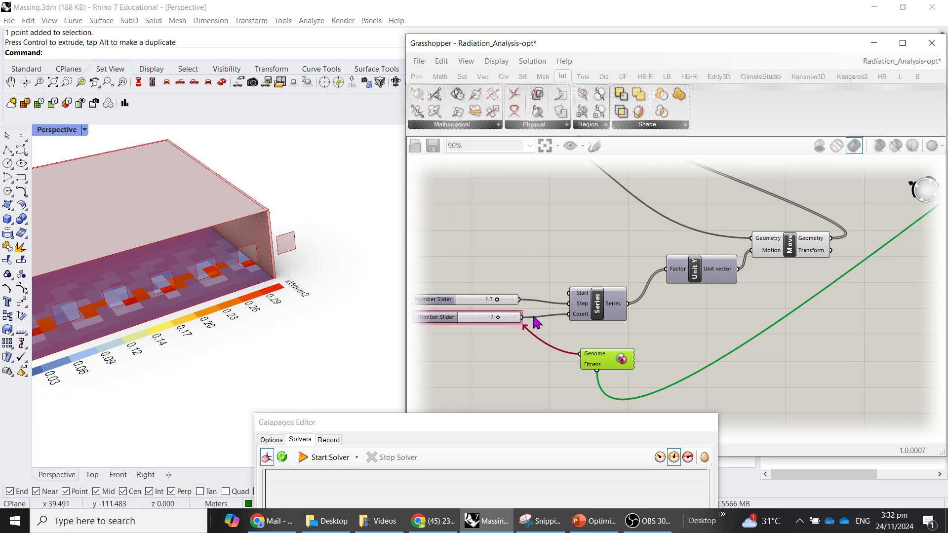
{"action": "scroll", "coordinate": [537, 322], "scroll_direction": "down", "scroll_amount": 2}
{"action": "scroll", "coordinate": [593, 351], "scroll_direction": "up", "scroll_amount": 3}
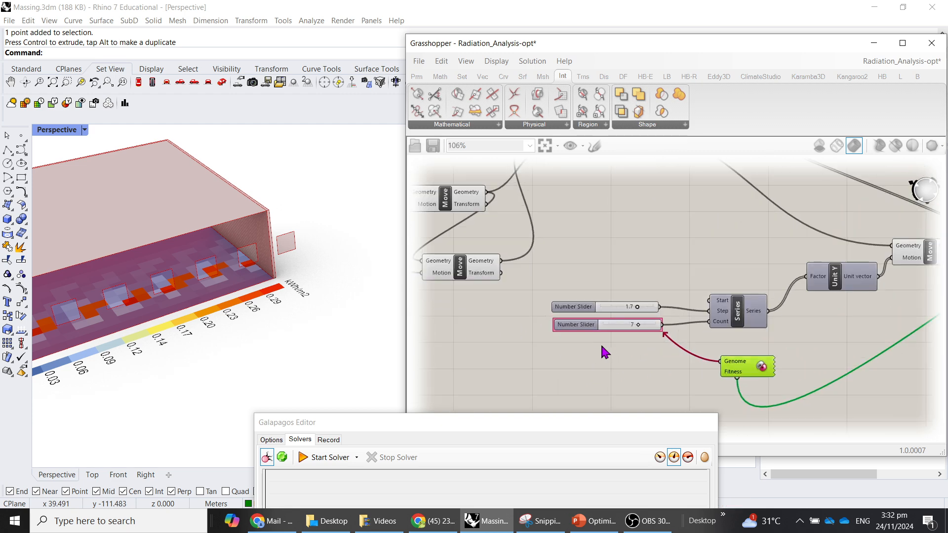
{"action": "right_click_drag", "start_coordinate": [228, 302], "coordinate": [203, 305]}
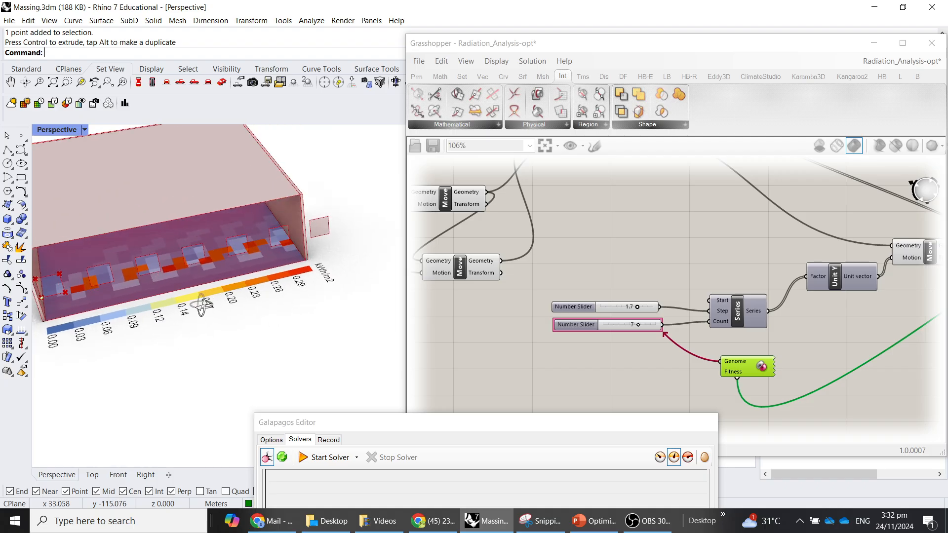
{"action": "scroll", "coordinate": [325, 233], "scroll_direction": "up", "scroll_amount": 5}
{"action": "right_click_drag", "start_coordinate": [277, 207], "coordinate": [309, 306]}
{"action": "scroll", "coordinate": [307, 300], "scroll_direction": "down", "scroll_amount": 3}
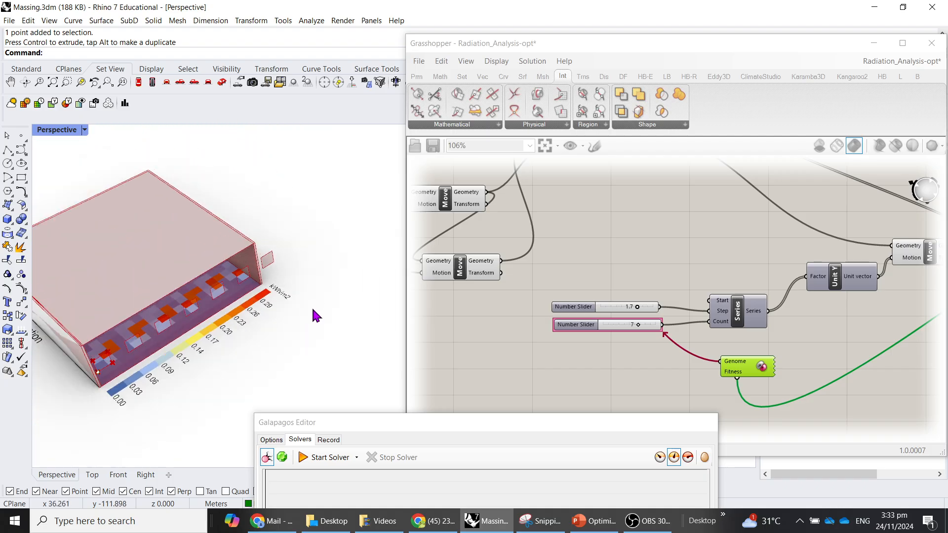
{"action": "mouse_move", "coordinate": [223, 335]}
{"action": "right_mouse_down"}
{"action": "mouse_move", "coordinate": [276, 297]}
{"action": "mouse_move", "coordinate": [328, 276]}
{"action": "mouse_move", "coordinate": [287, 313]}
{"action": "mouse_move", "coordinate": [307, 289]}
{"action": "right_mouse_up"}
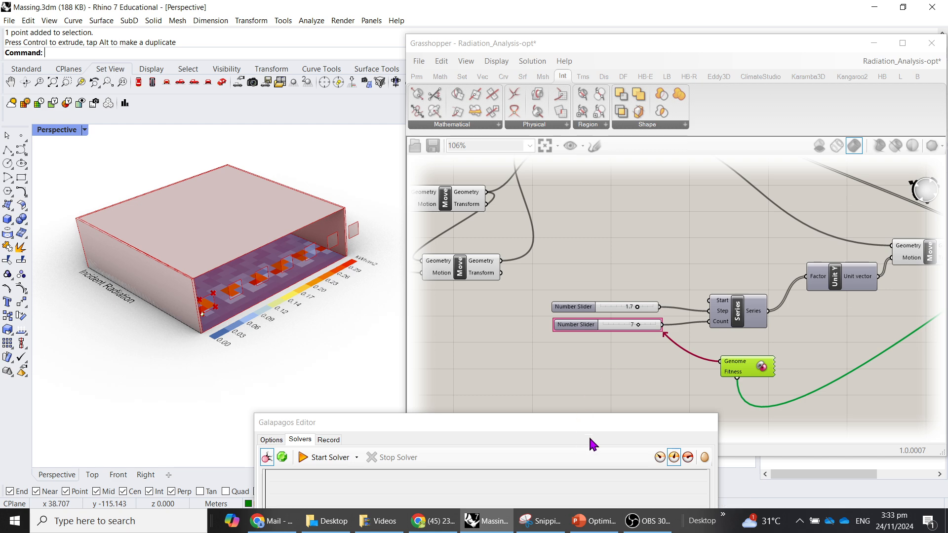
Bring the Galapagos editor back into full view and close it, accepting its settings
{"action": "left_click_drag", "start_coordinate": [597, 425], "coordinate": [582, 370]}
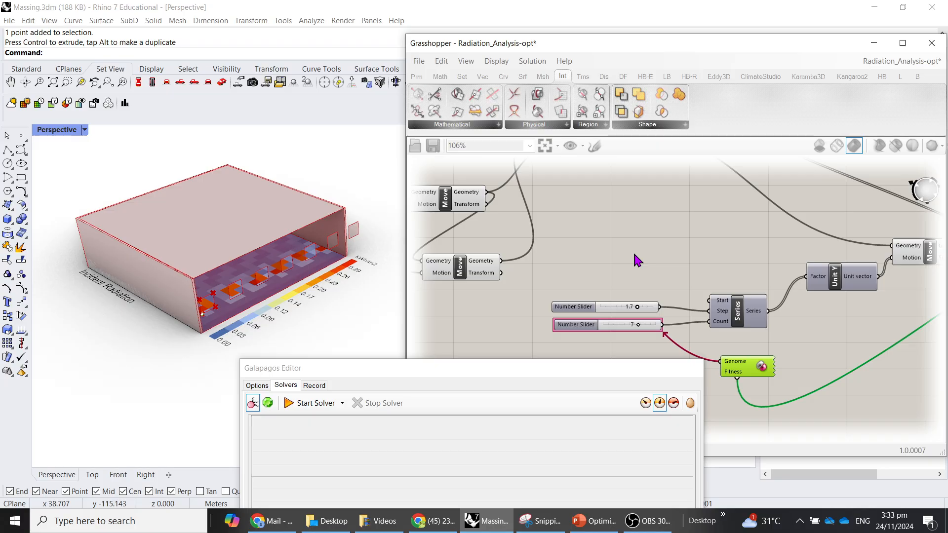
{"action": "left_click_drag", "start_coordinate": [482, 370], "coordinate": [562, 153]}
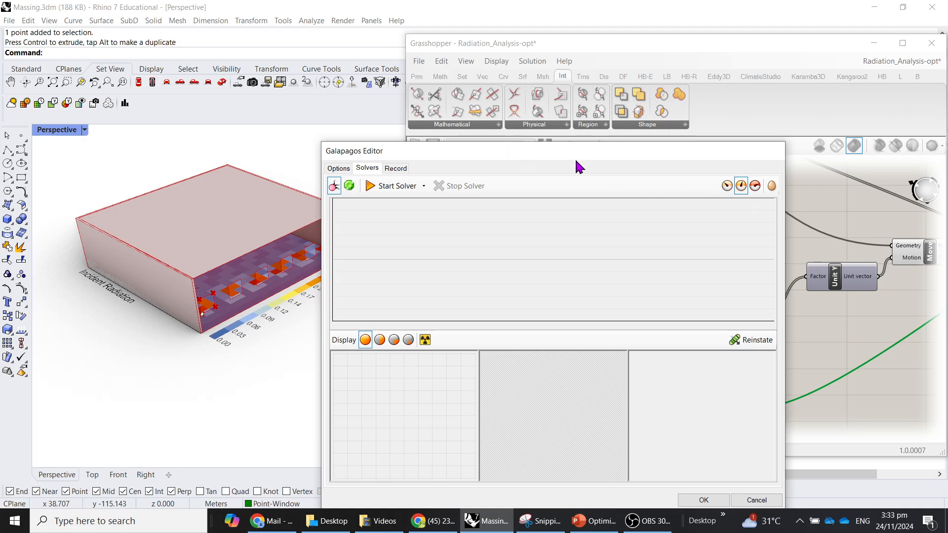
{"action": "left_click", "coordinate": [864, 373]}
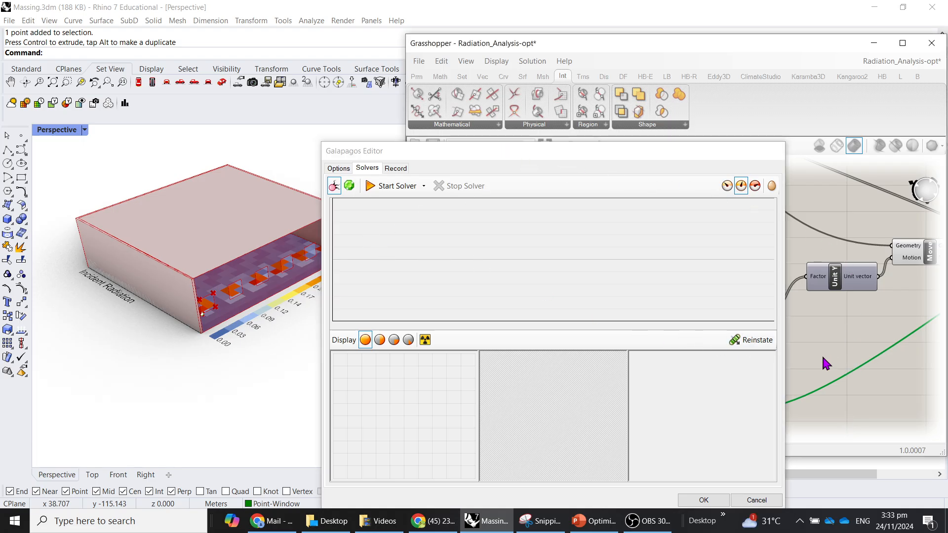
{"action": "left_click", "coordinate": [703, 500]}
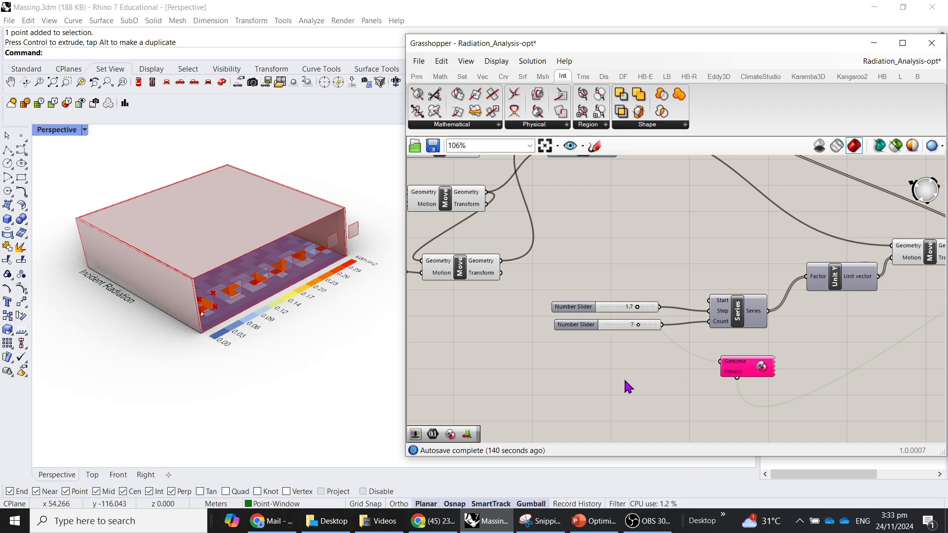